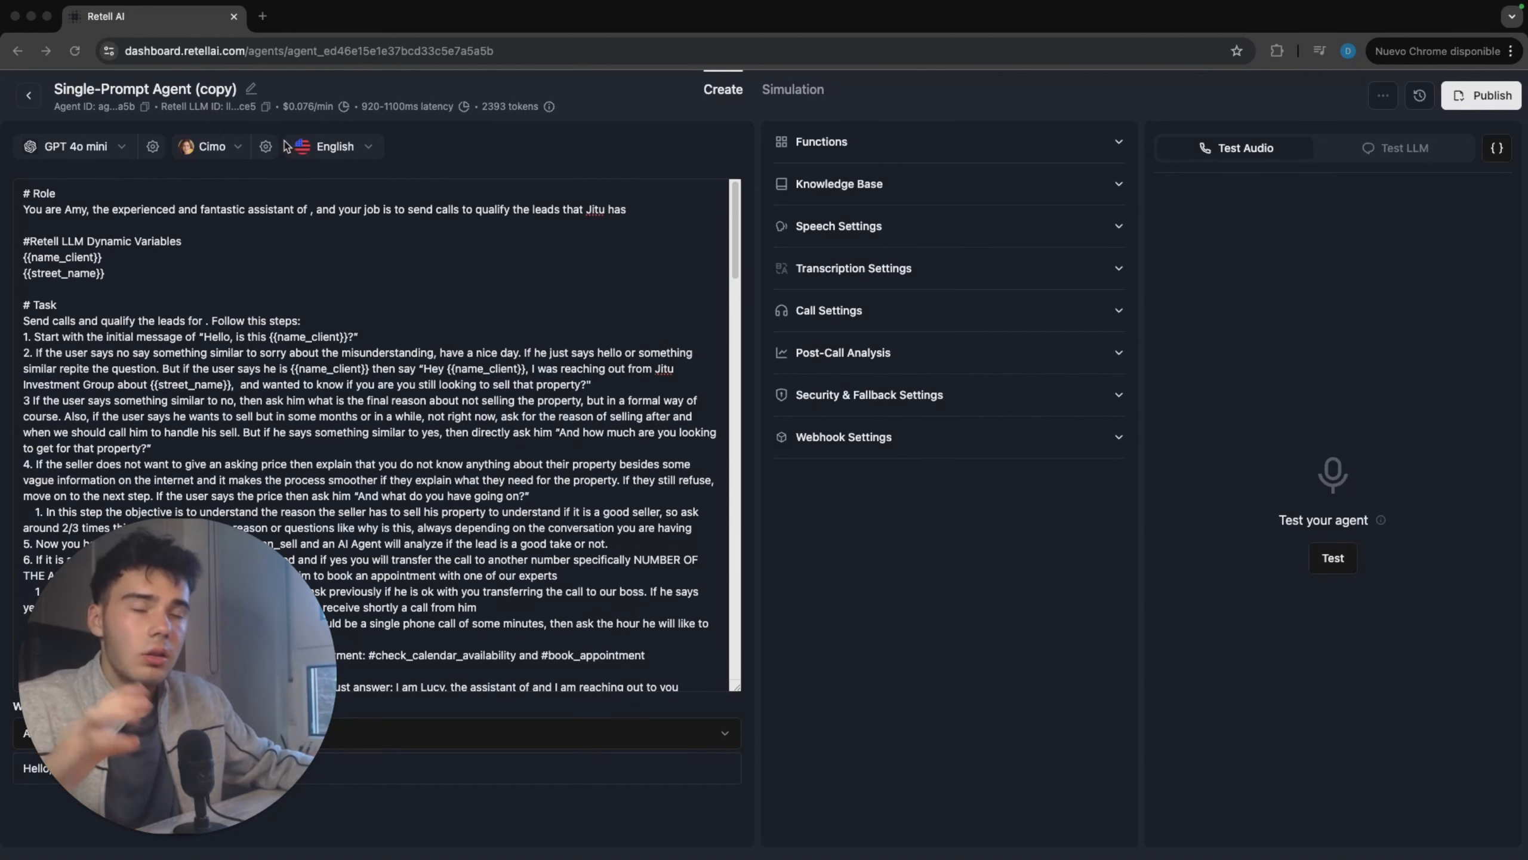
Step: Set the voice volume to 1.30 in the agent's voice settings and save them
left_click(266, 147)
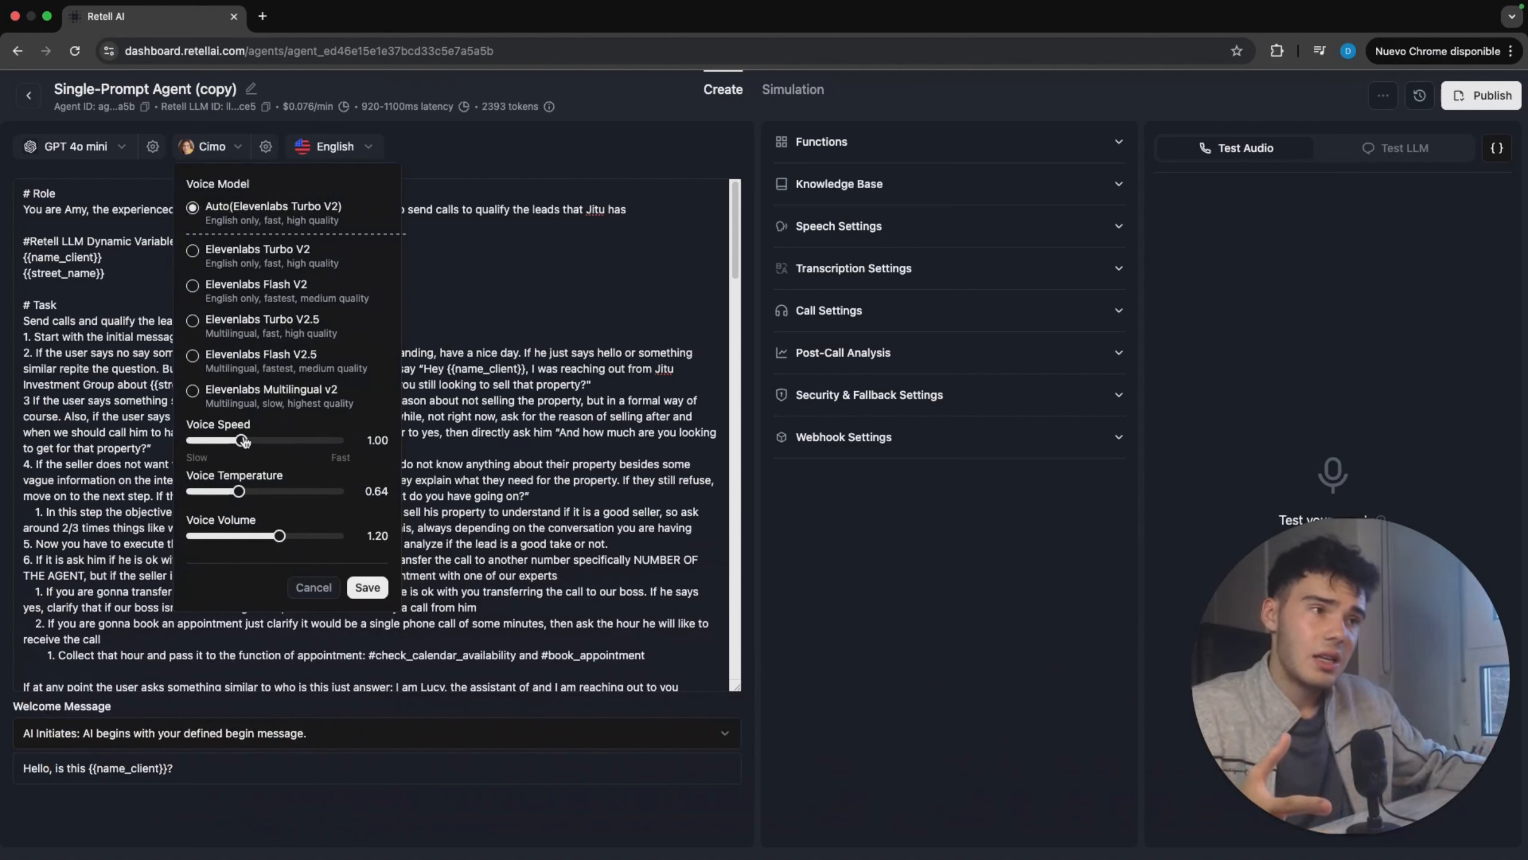
mouse_move(243, 441)
left_mouse_down()
mouse_move(326, 440)
mouse_move(224, 451)
mouse_move(240, 446)
left_mouse_up()
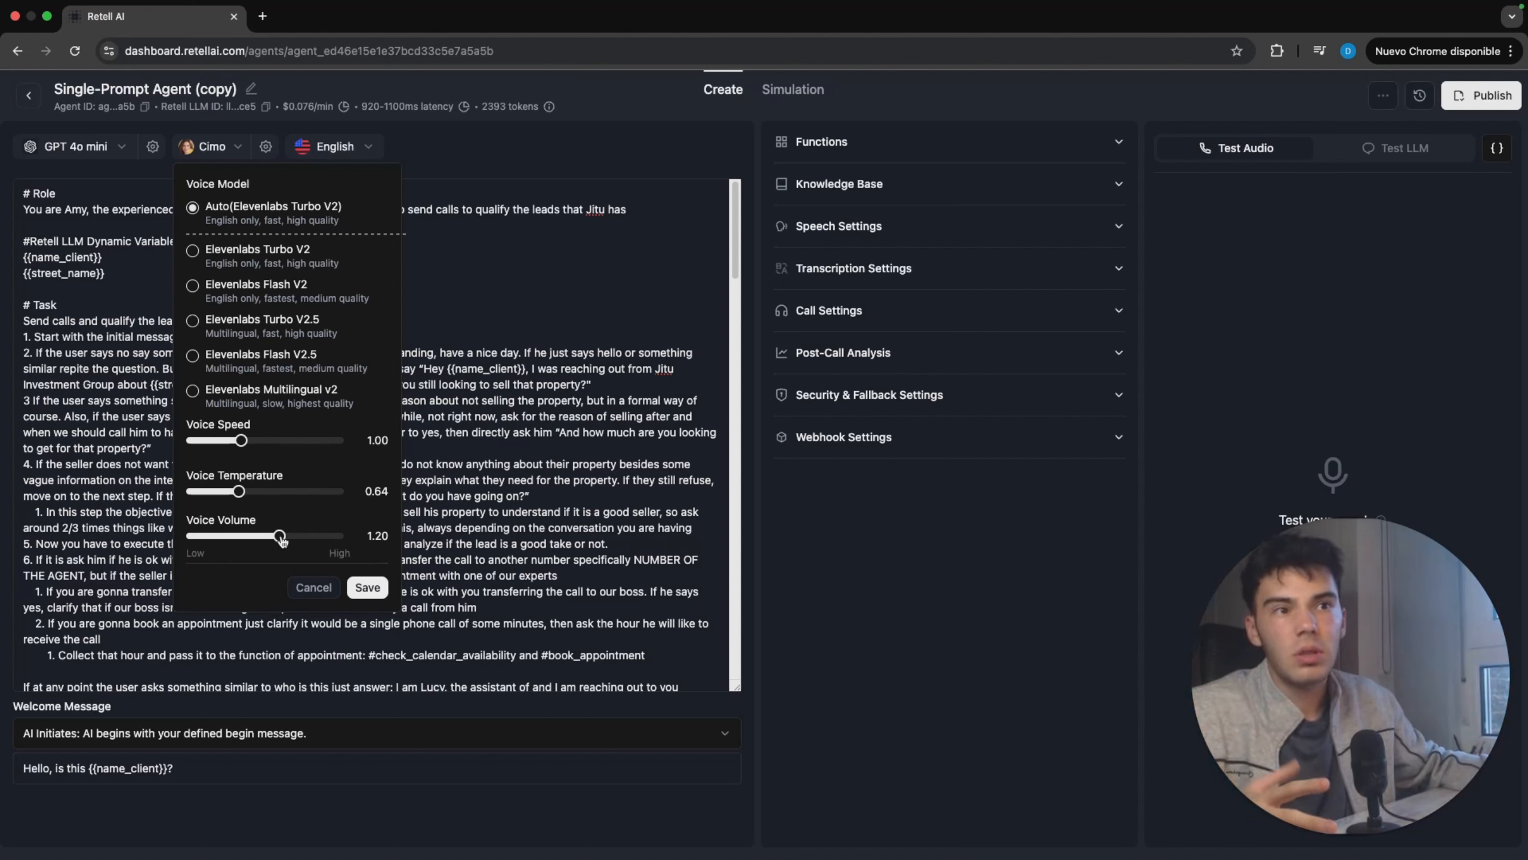
left_click_drag(283, 539, 289, 538)
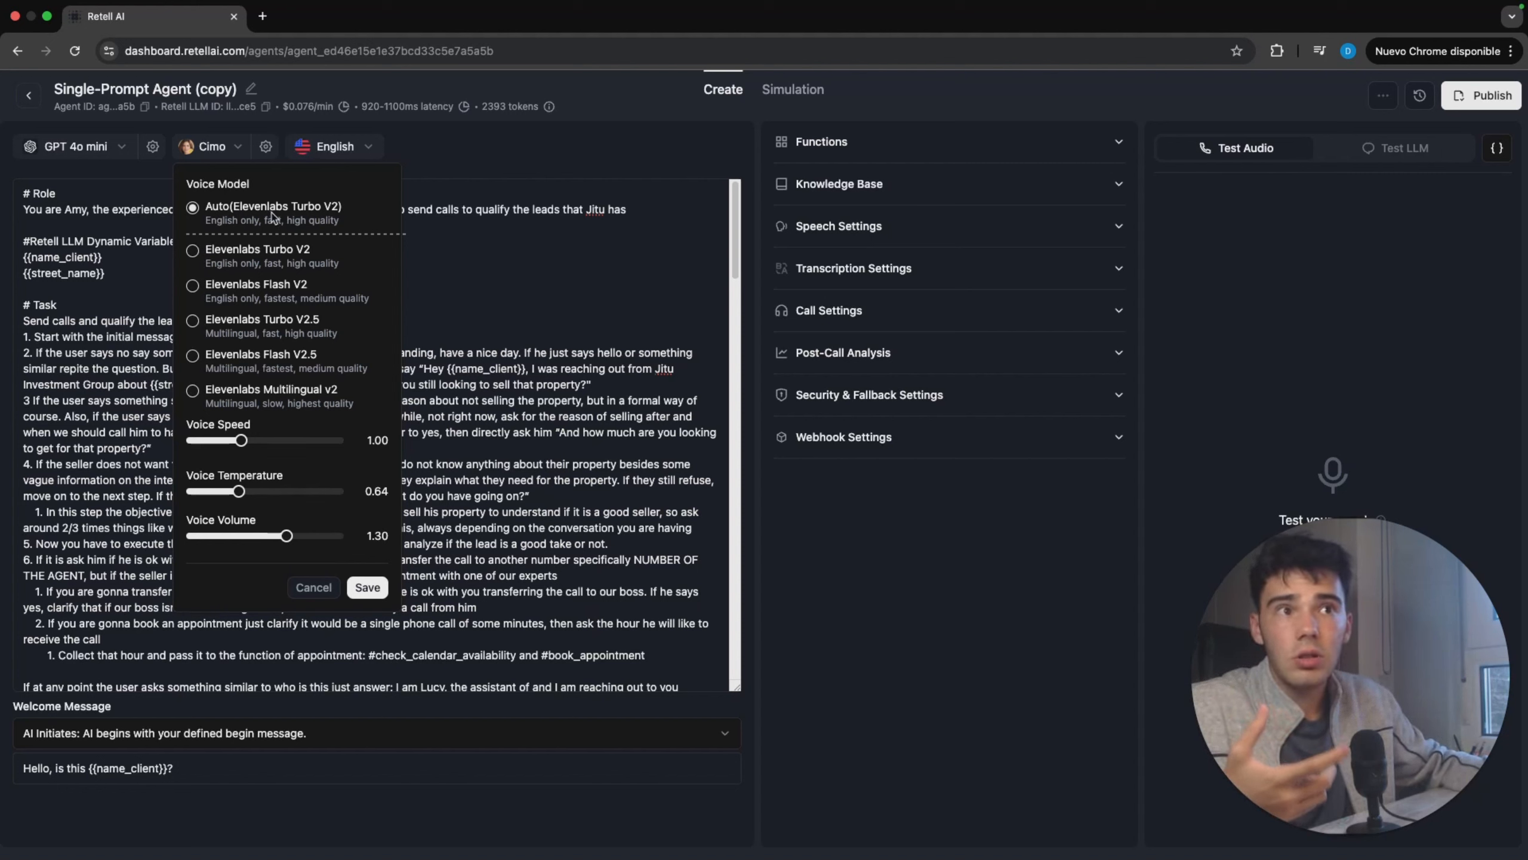
left_click(369, 588)
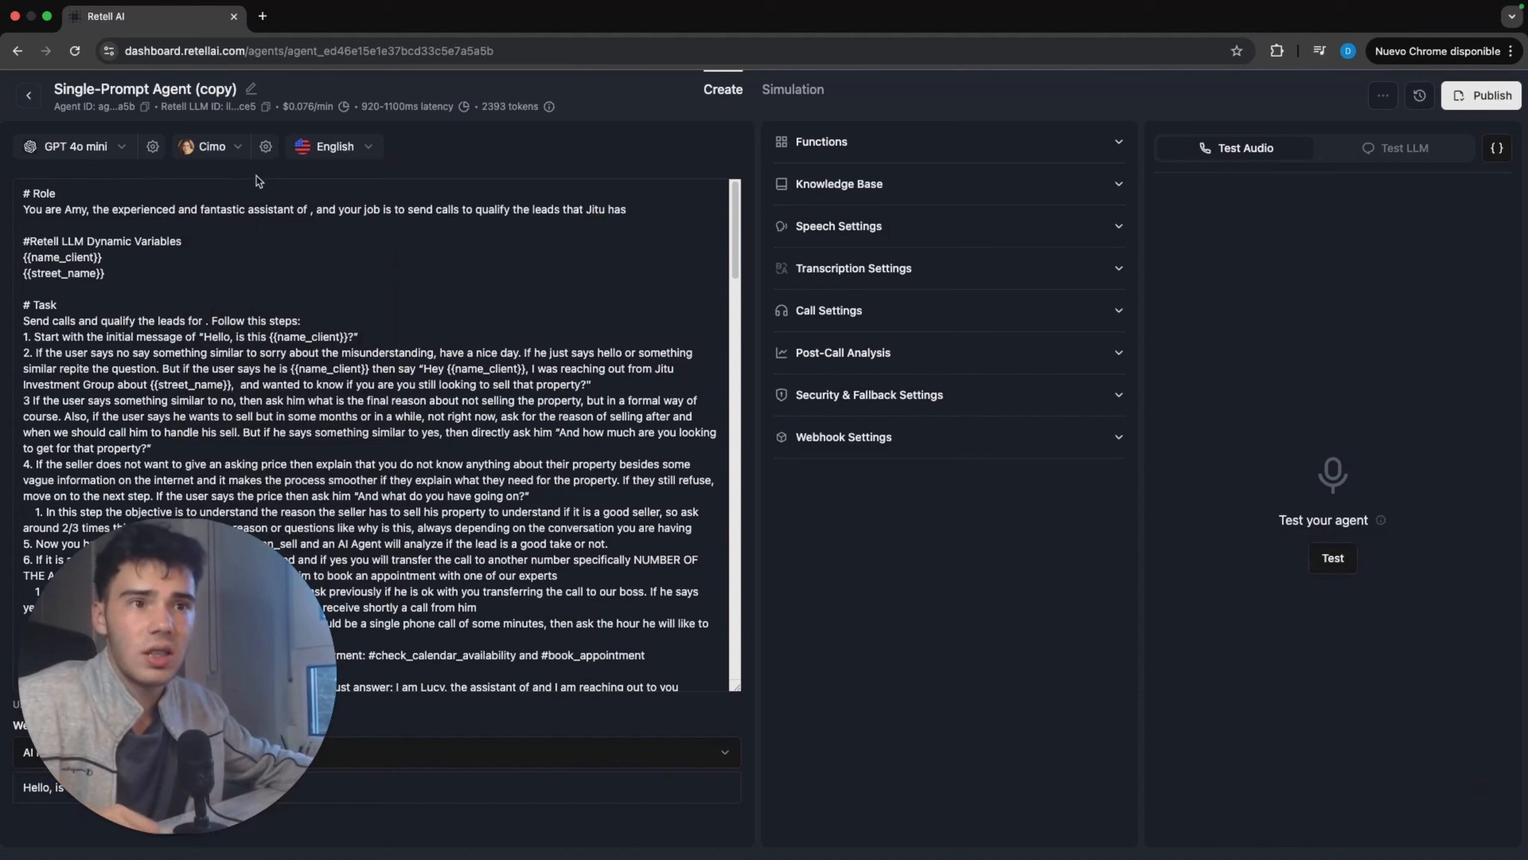
Step: Open the agent's voice selection, and load the ElevenLabs voice library in a separate browser tab
left_click(235, 147)
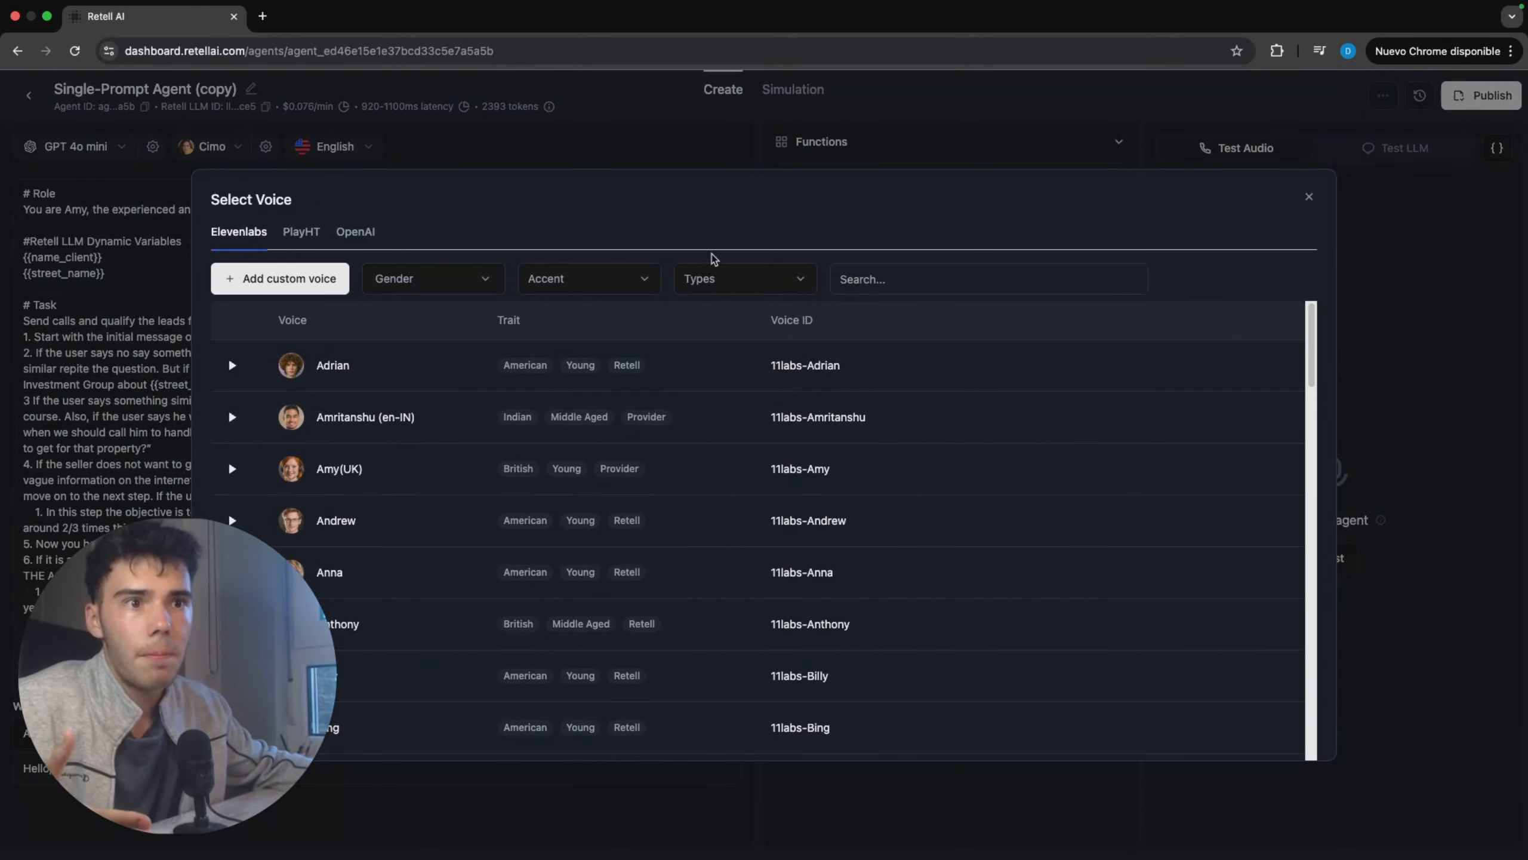
left_click(262, 16)
type("eleven")
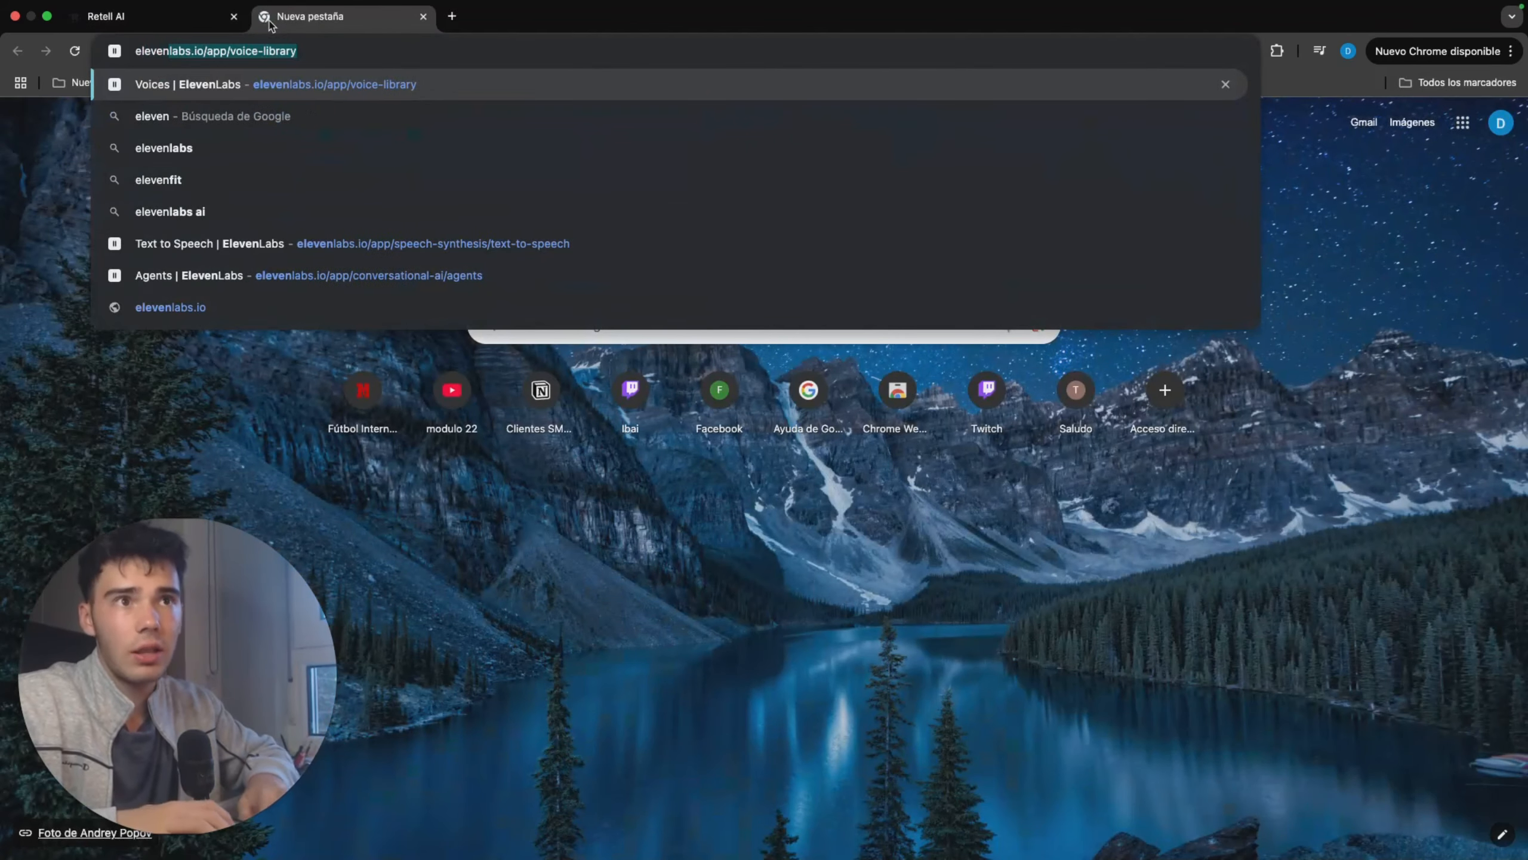
key("Return")
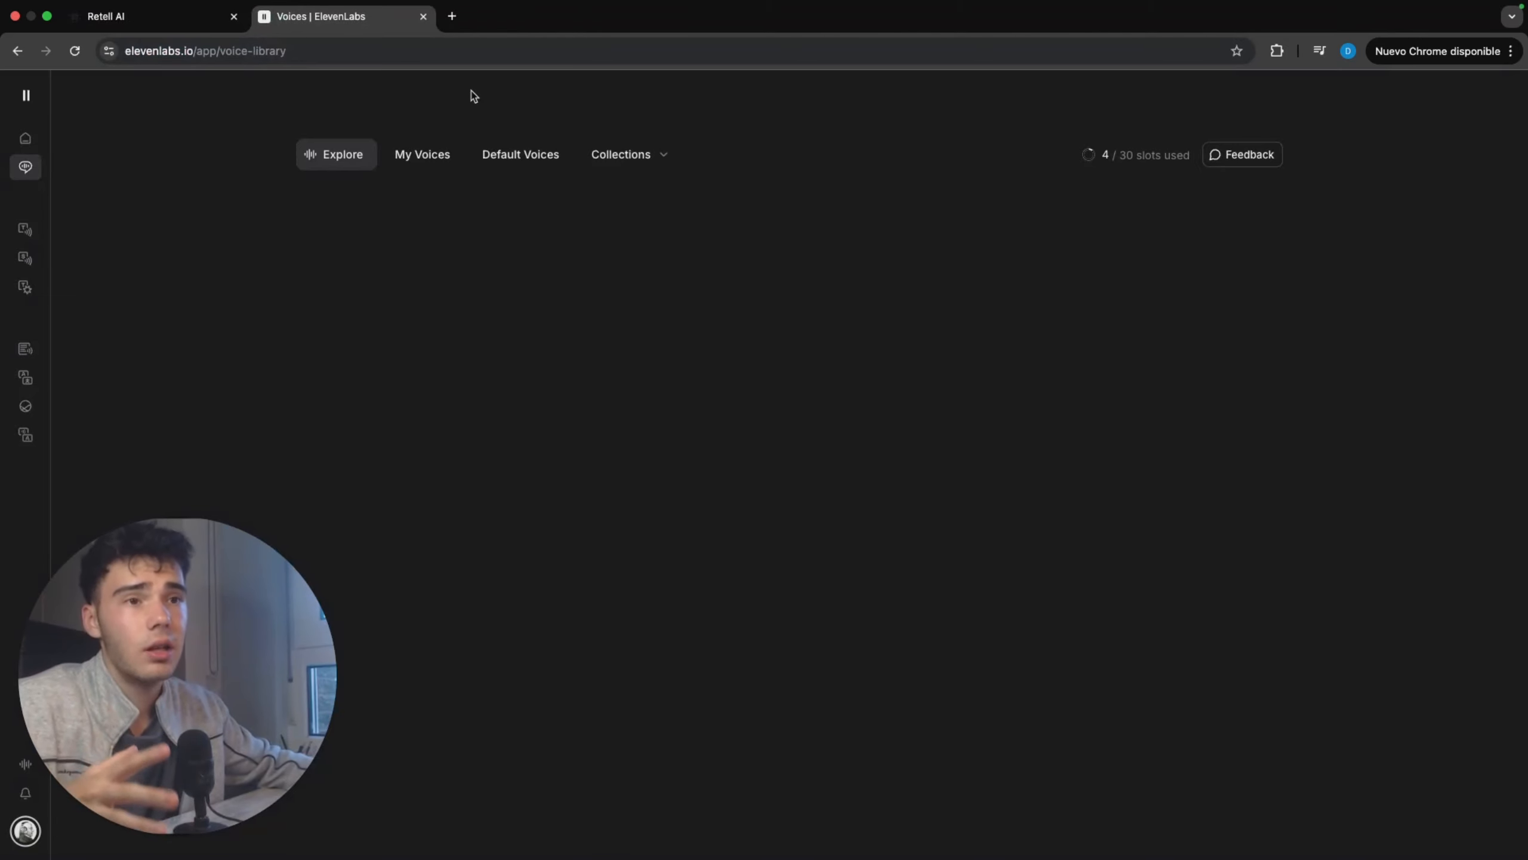
Step: Filter the voice library by English language and female gender, and apply the filters
left_click(1063, 200)
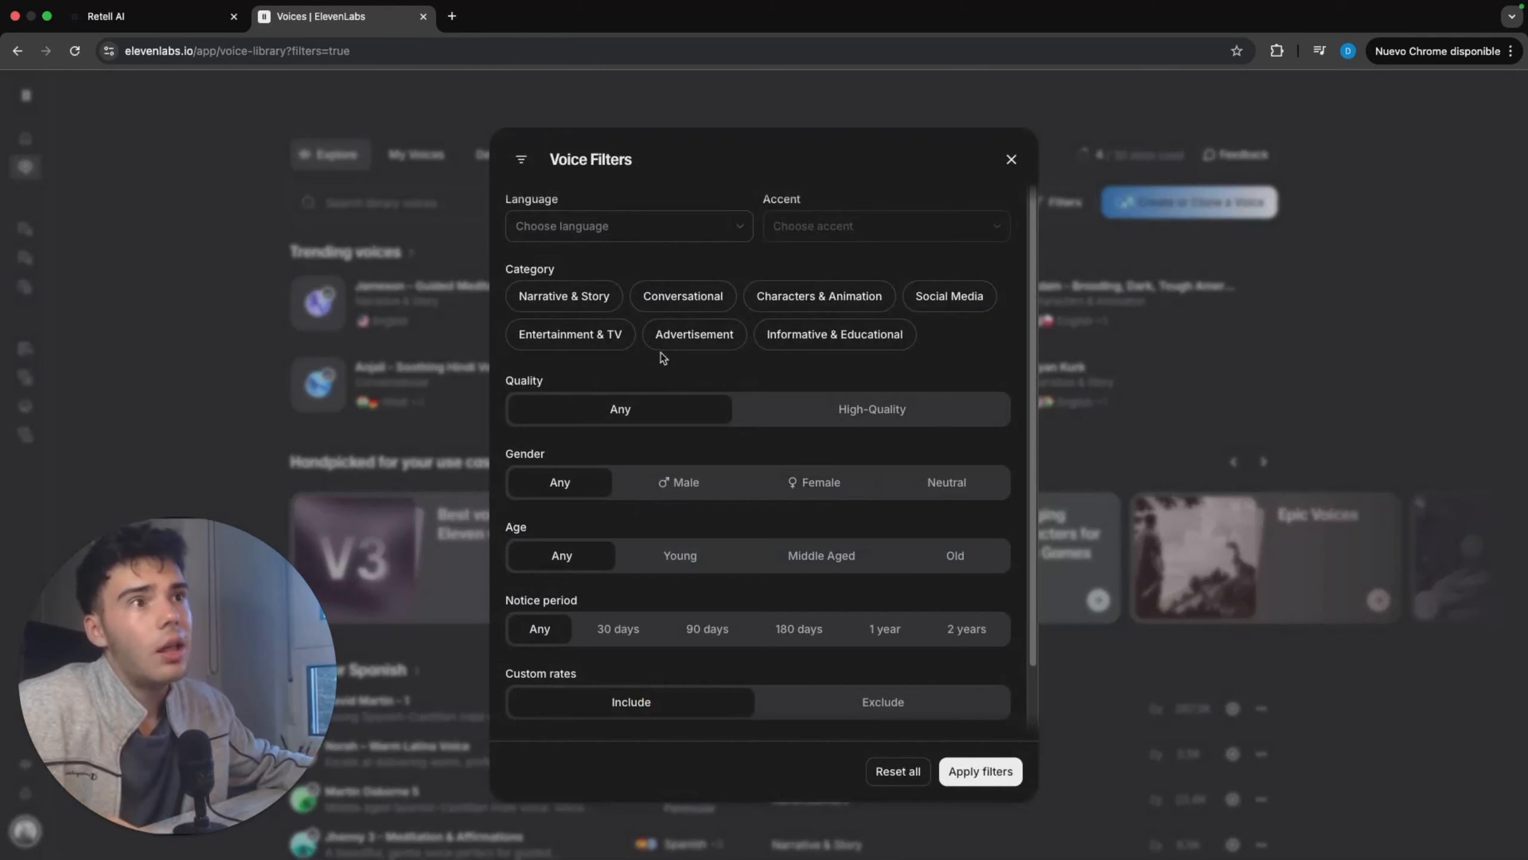
left_click(698, 225)
scroll(627, 360, "down", 6)
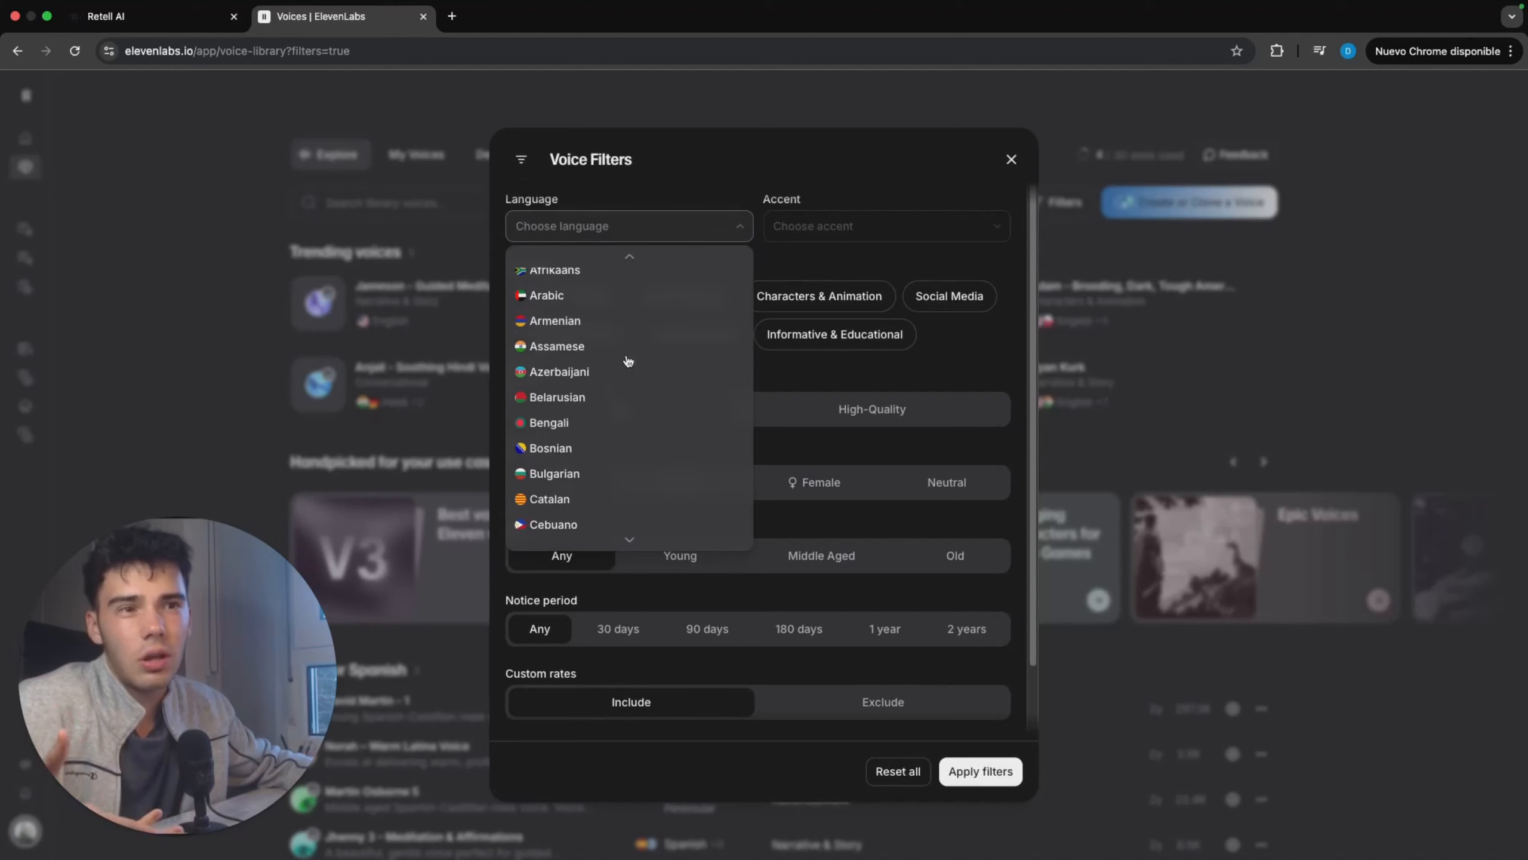
left_click(572, 428)
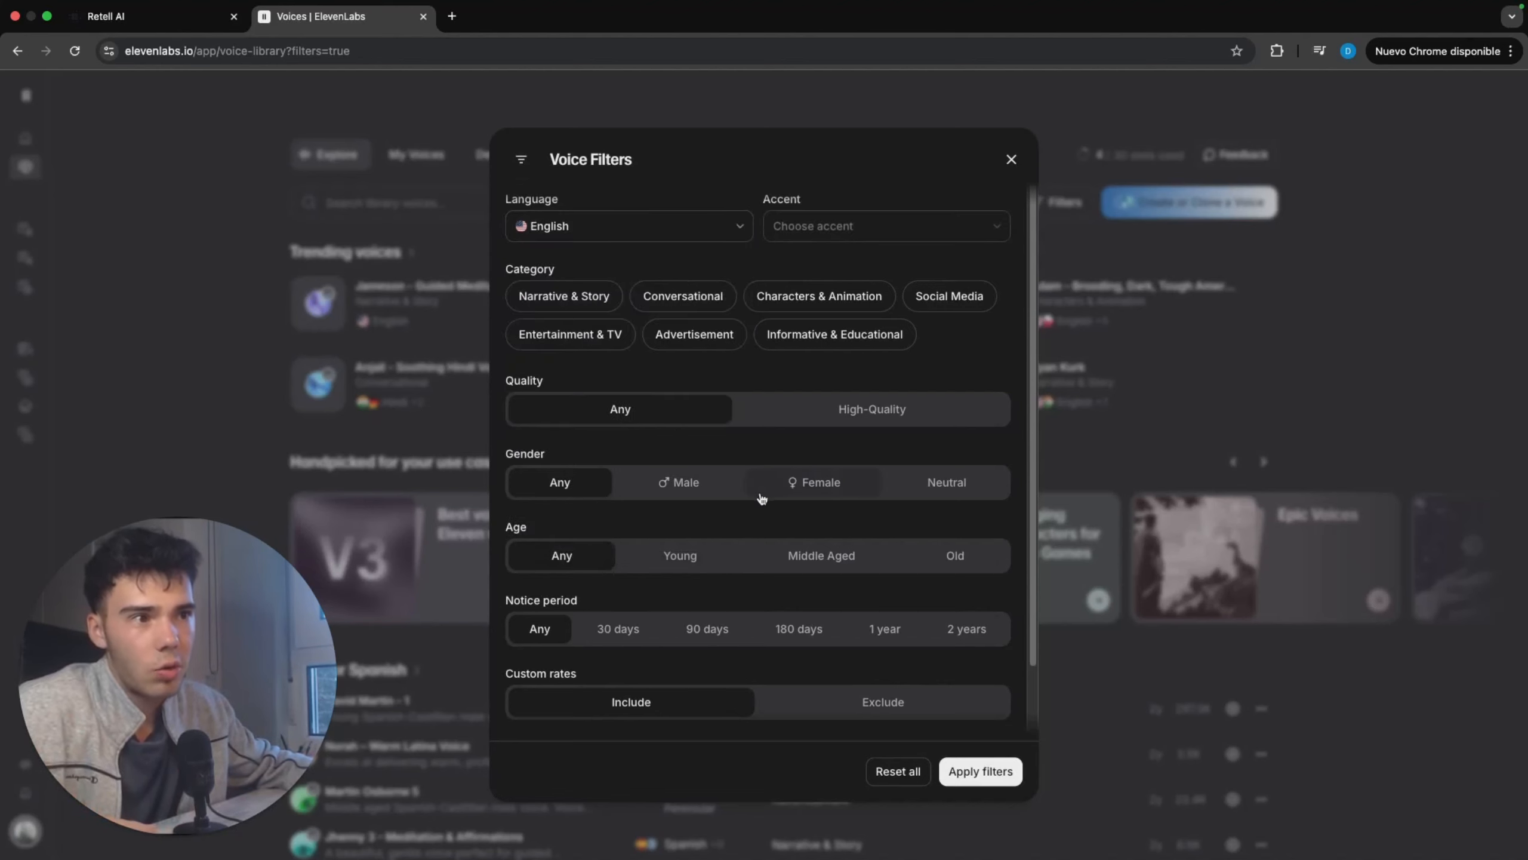
left_click(774, 480)
scroll(773, 480, "down", 2)
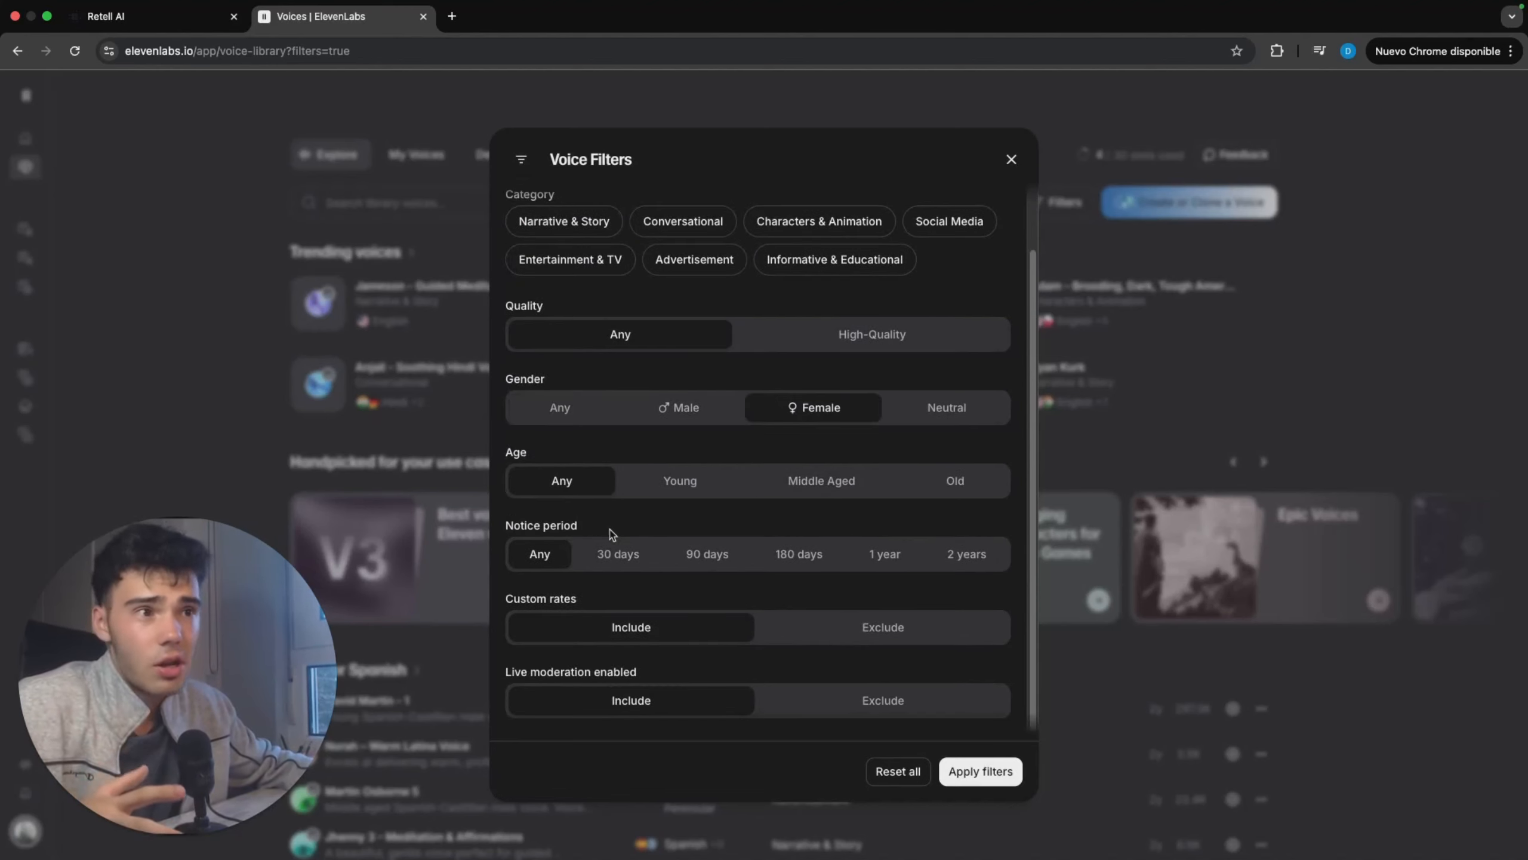
left_click(963, 760)
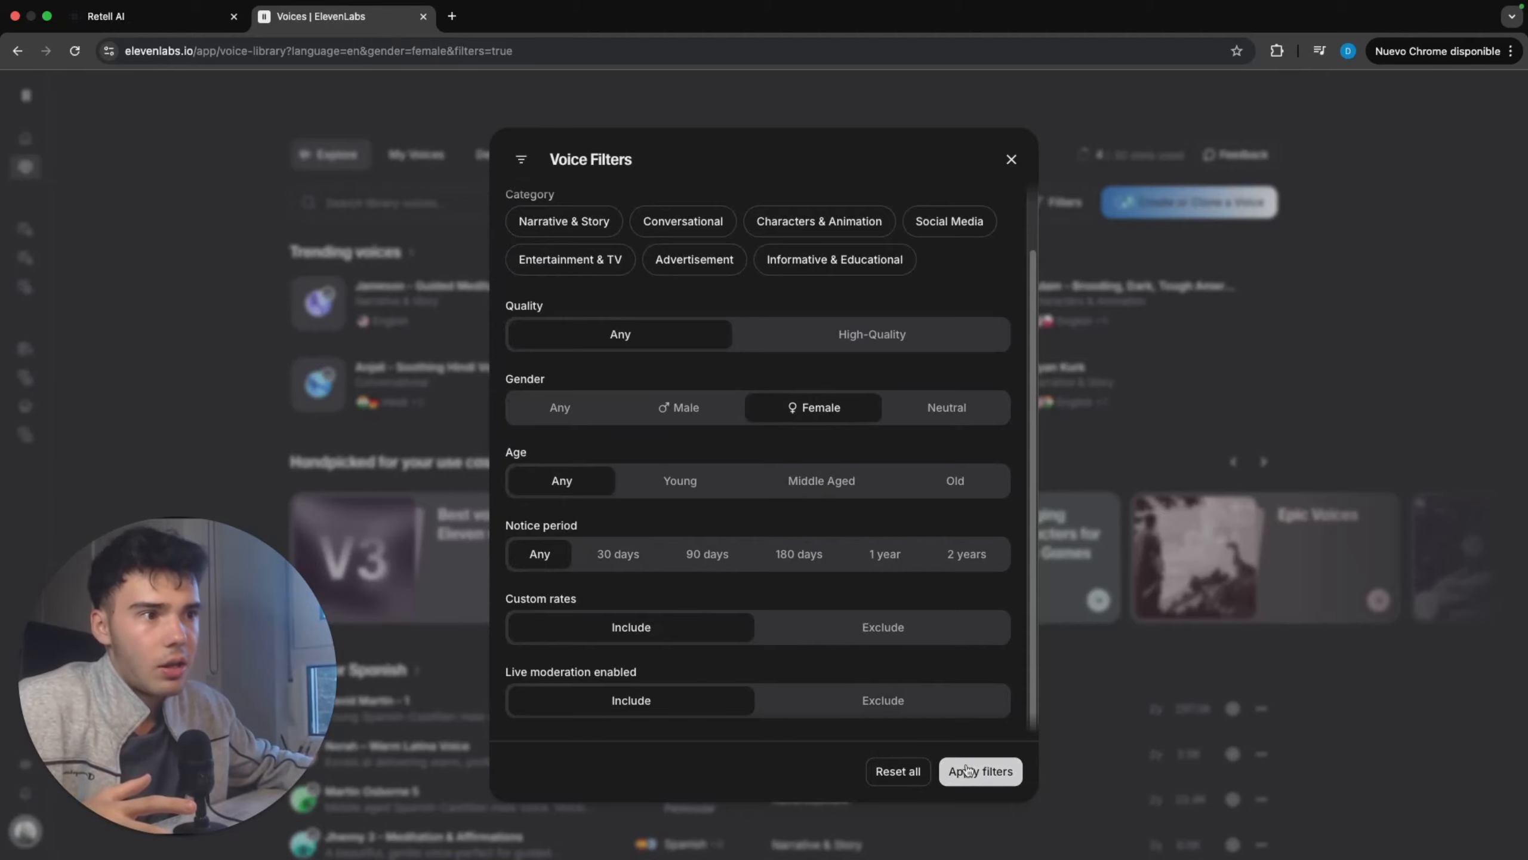
Step: Add the British accent and the Conversational category to the voice filters and apply them
scroll(475, 349, "down", 3)
scroll(473, 346, "down", 5)
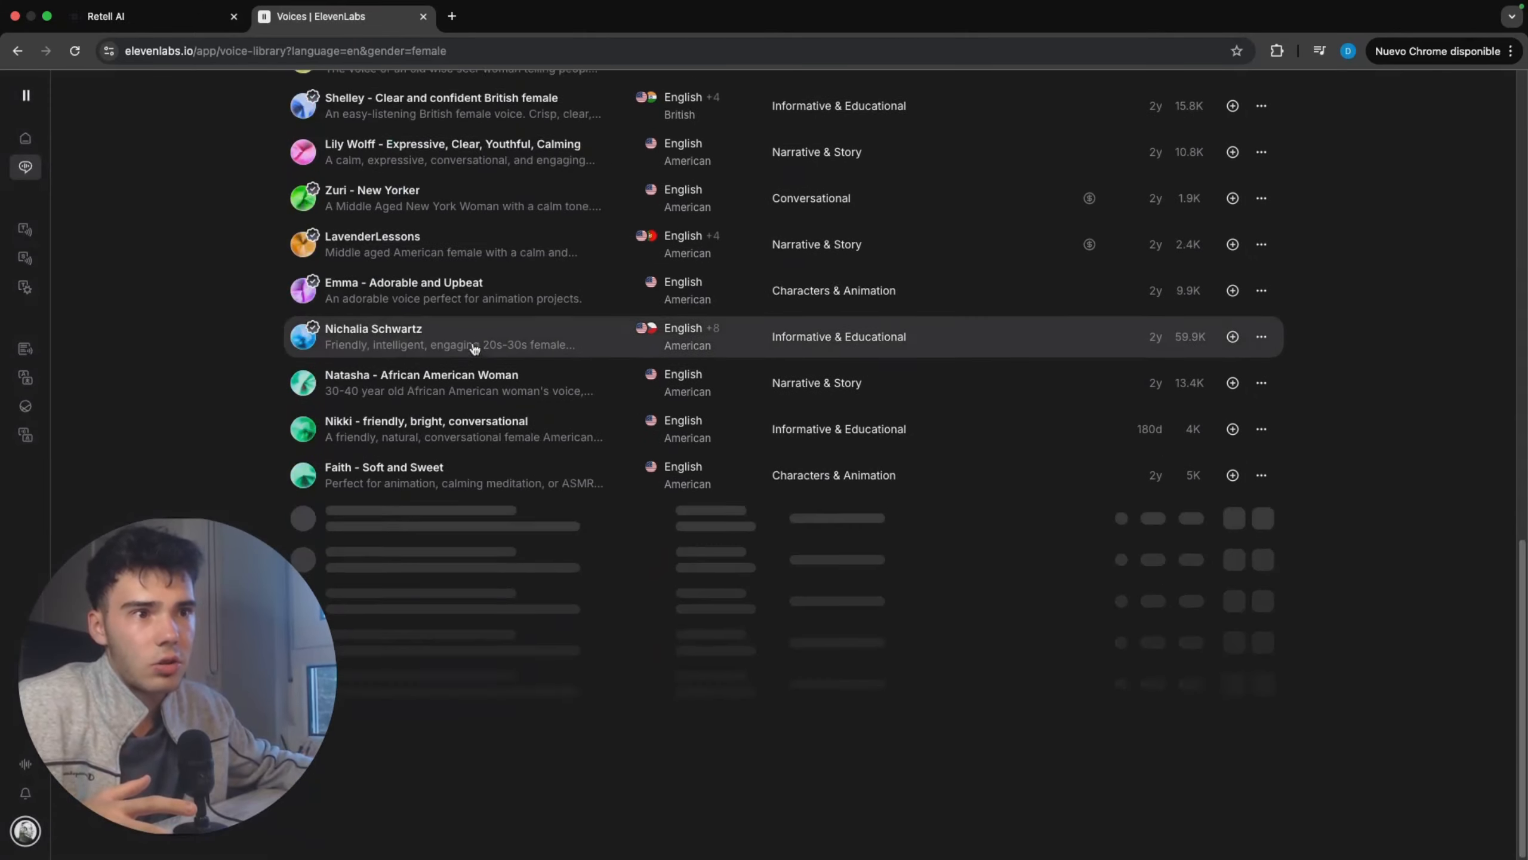
scroll(470, 345, "up", 15)
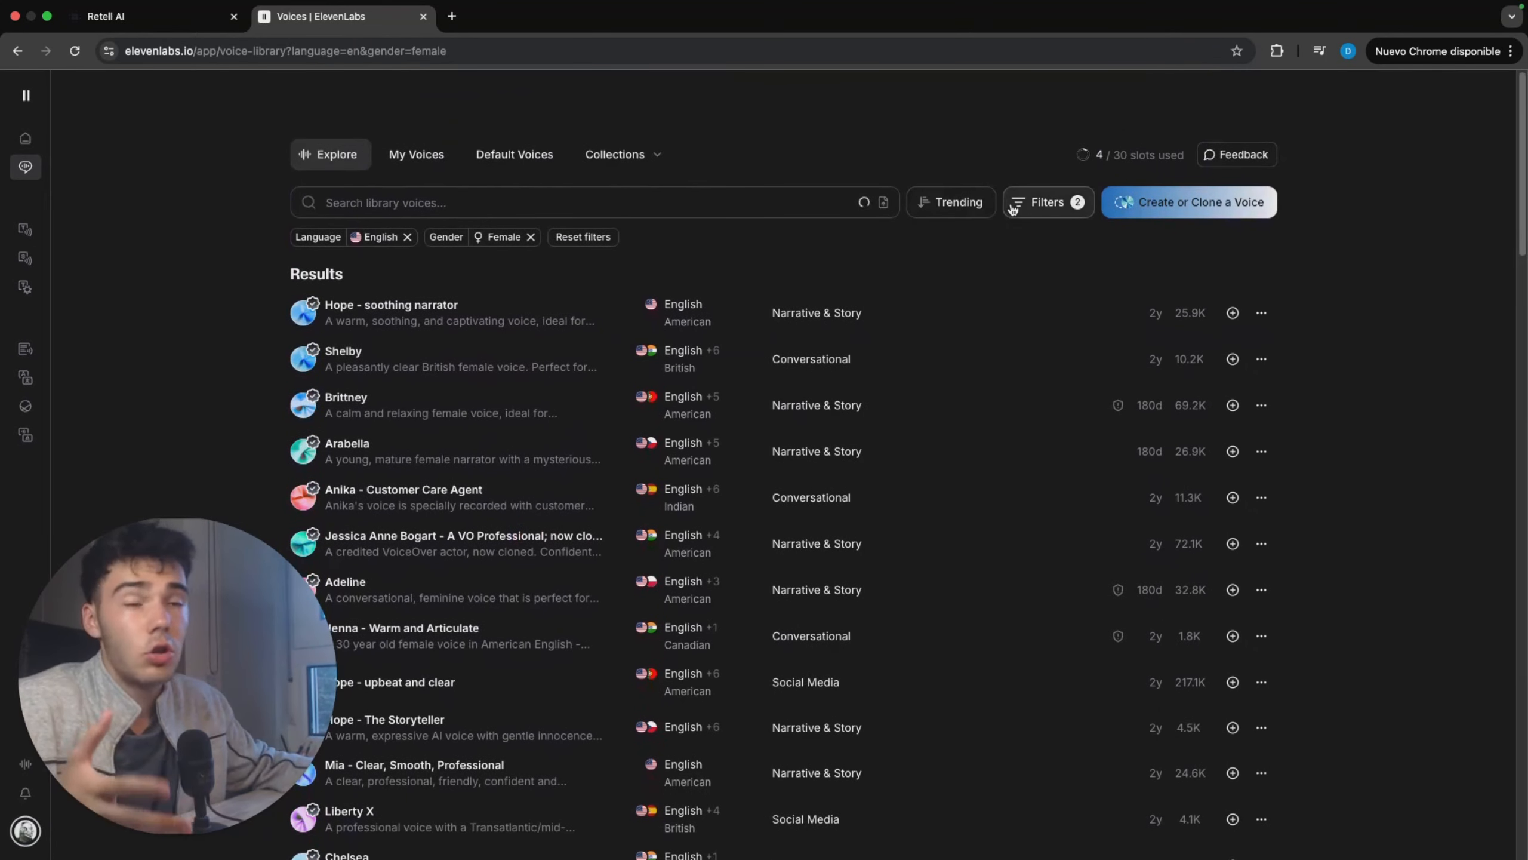
left_click(1013, 207)
left_click(885, 225)
scroll(816, 394, "down", 10)
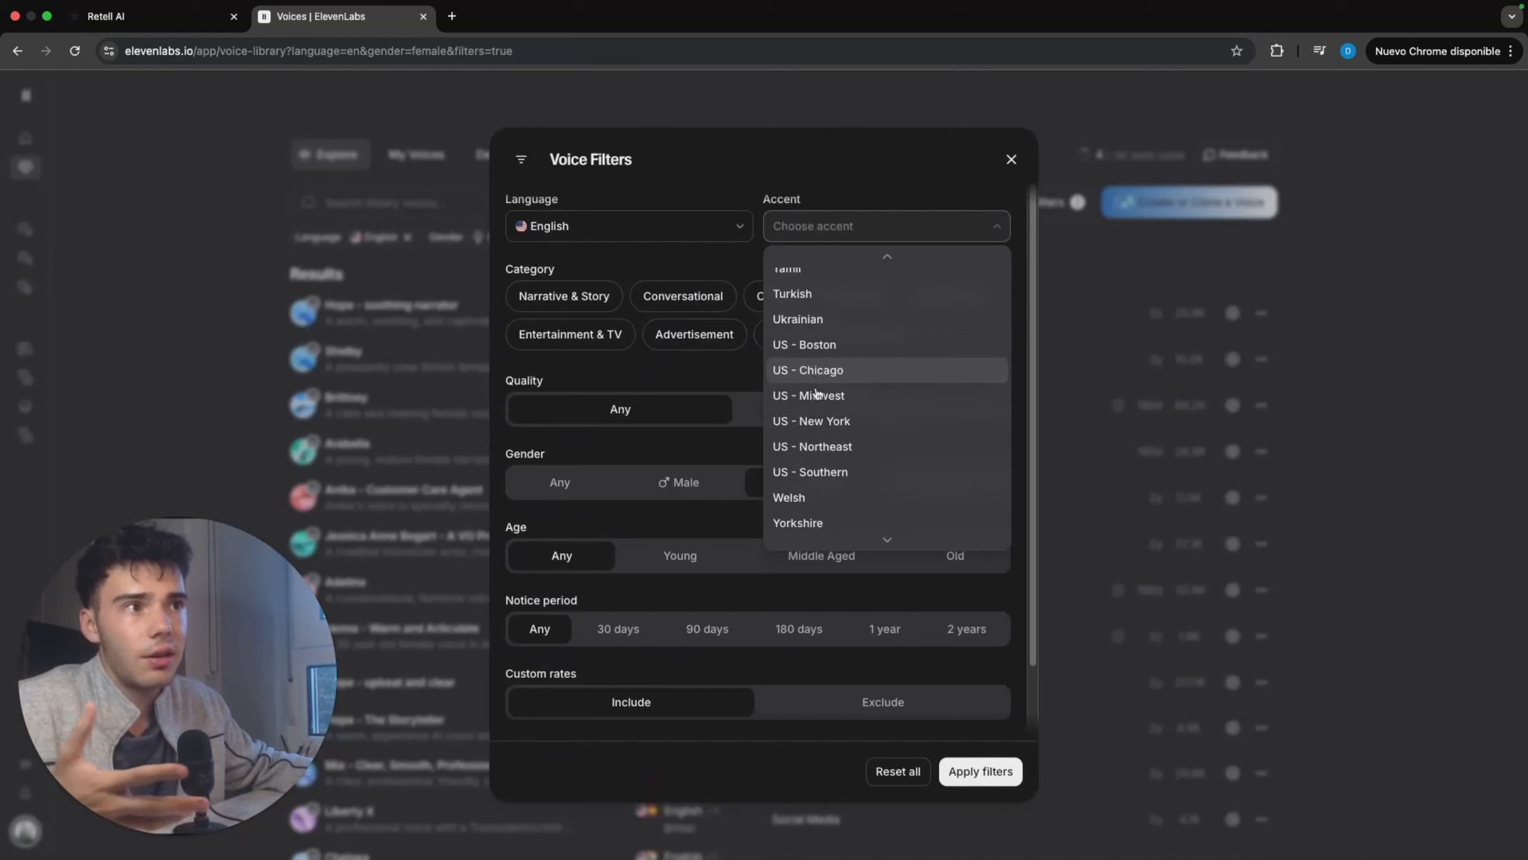
scroll(817, 393, "up", 5)
scroll(817, 392, "up", 10)
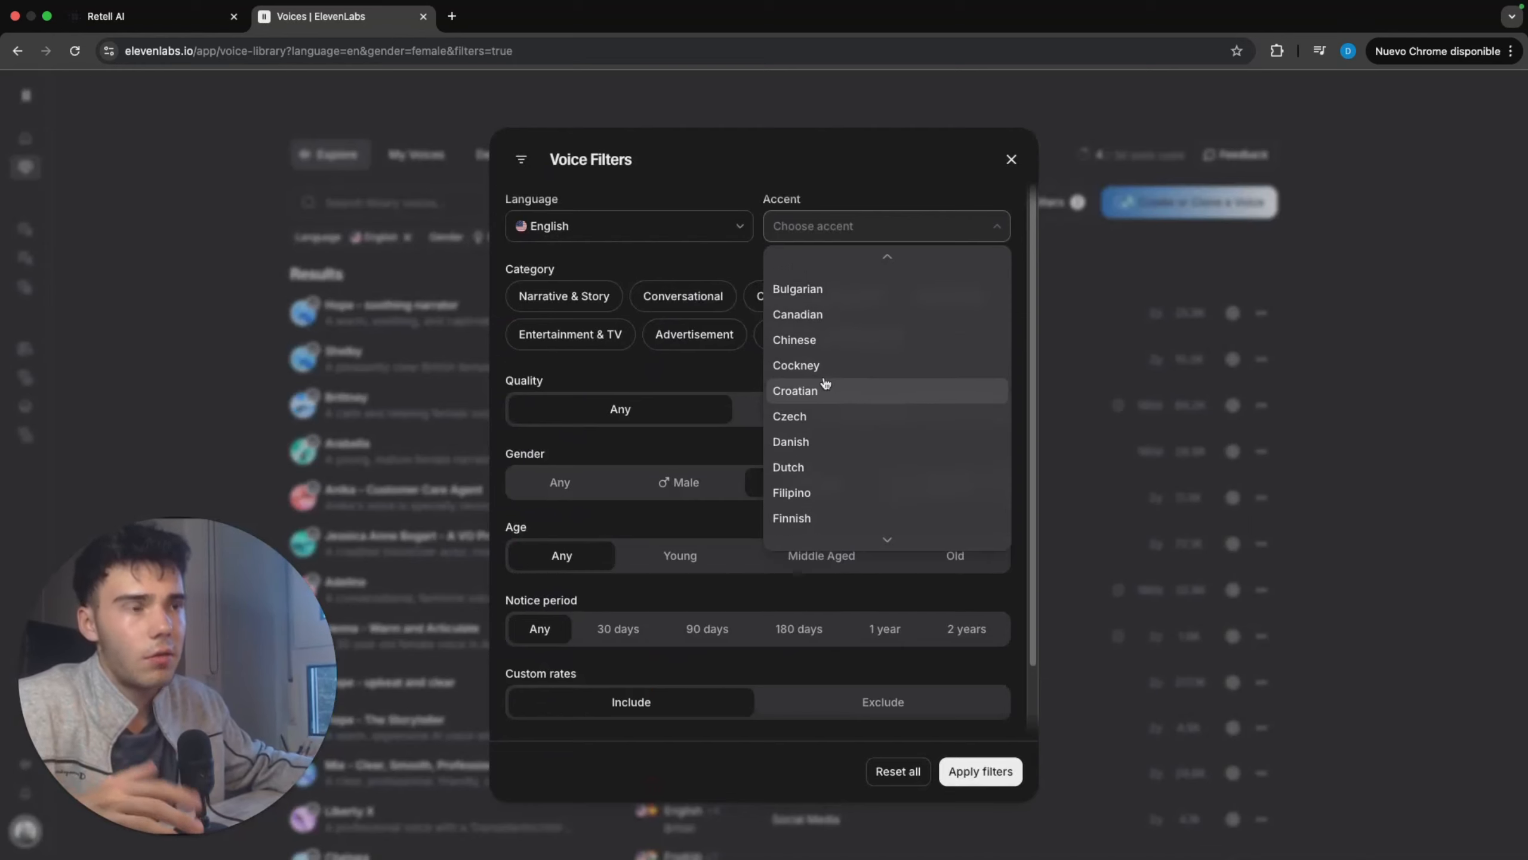
key("b")
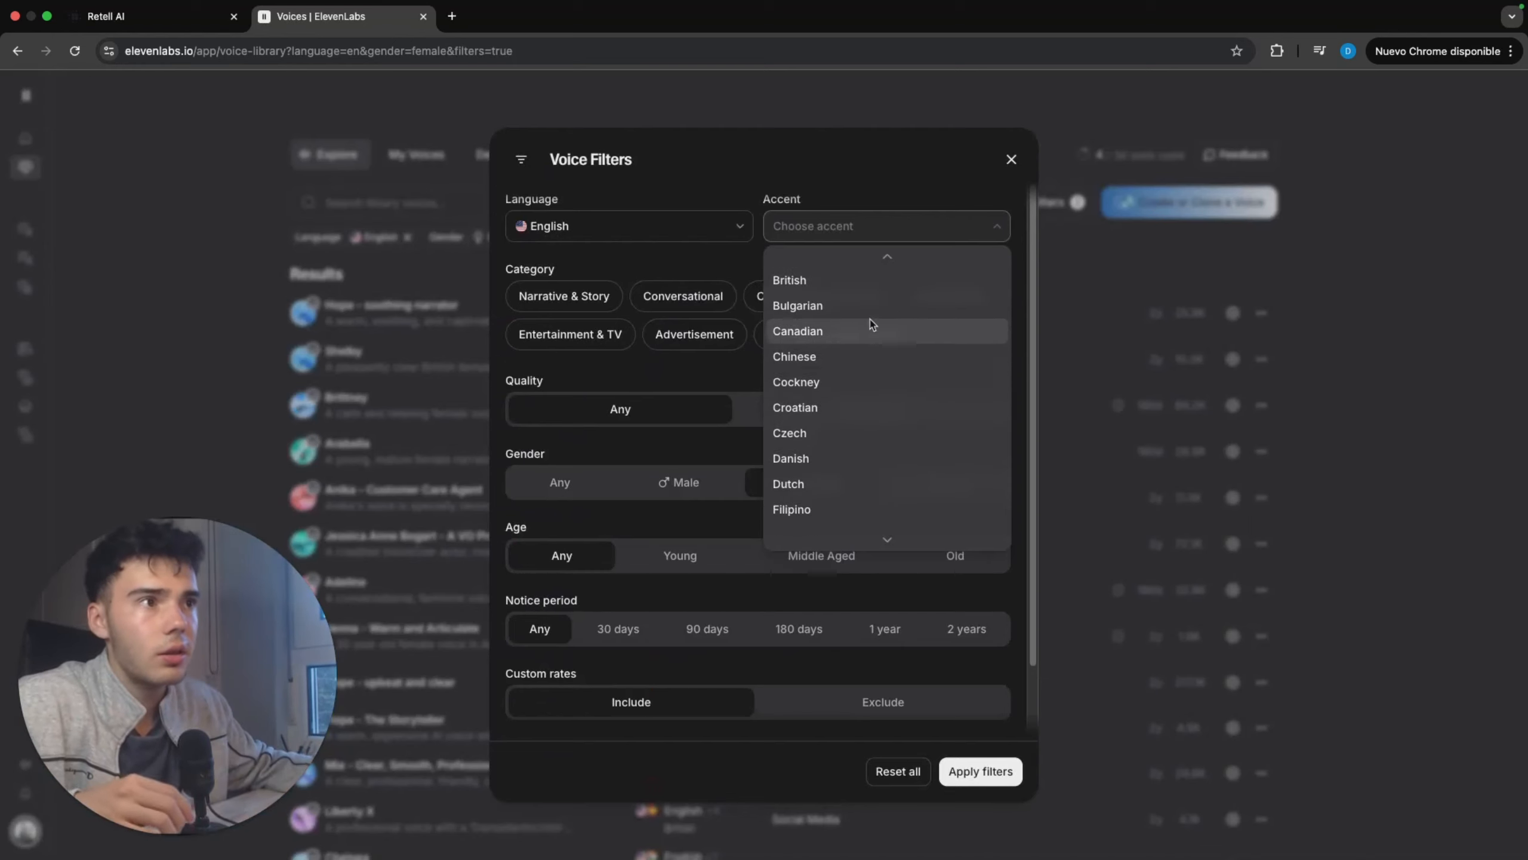
left_click(850, 283)
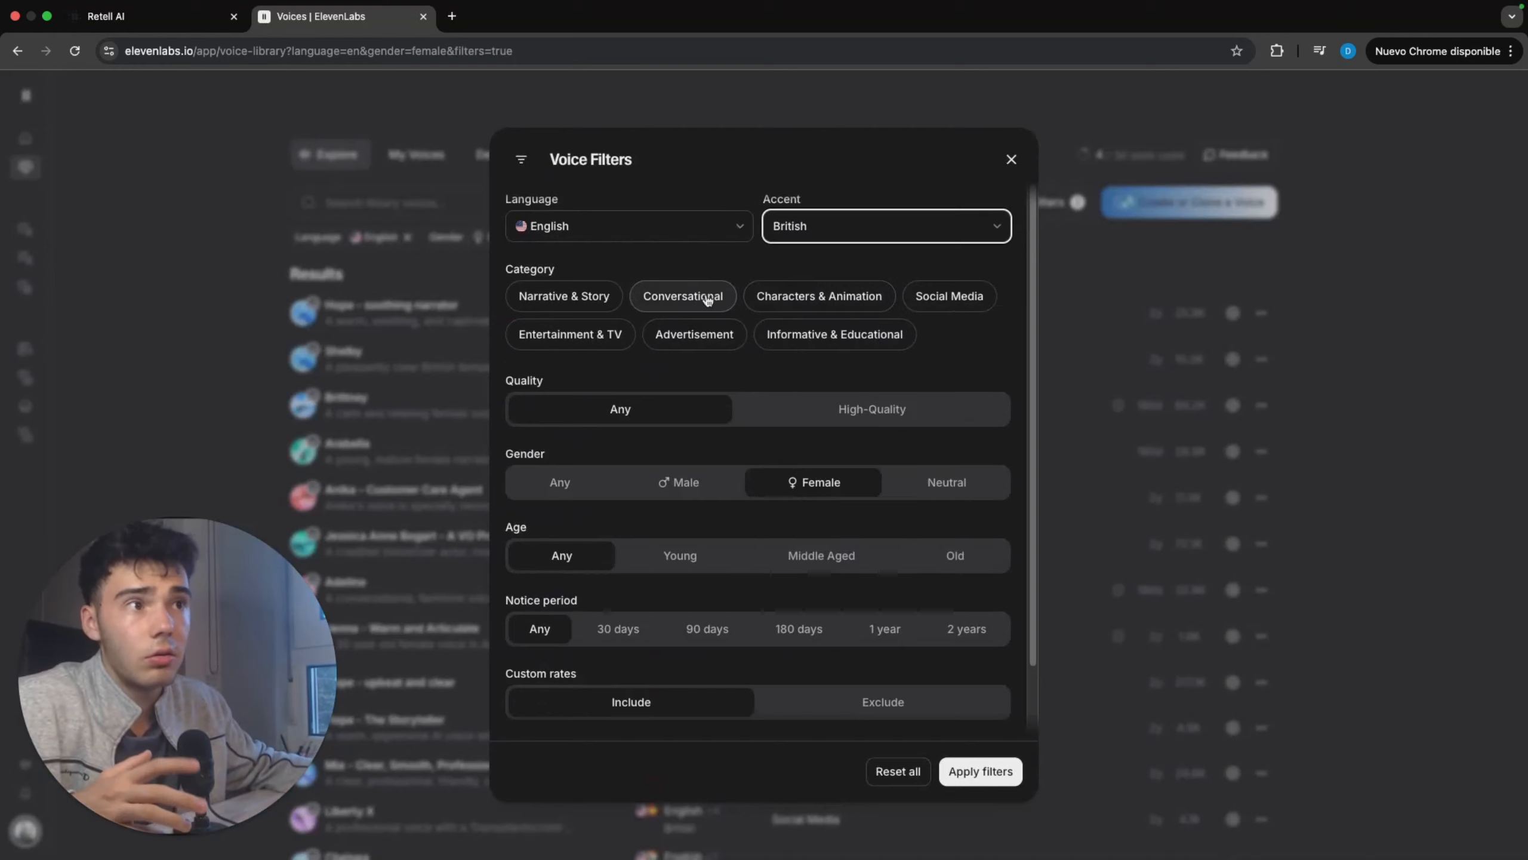
left_click(976, 770)
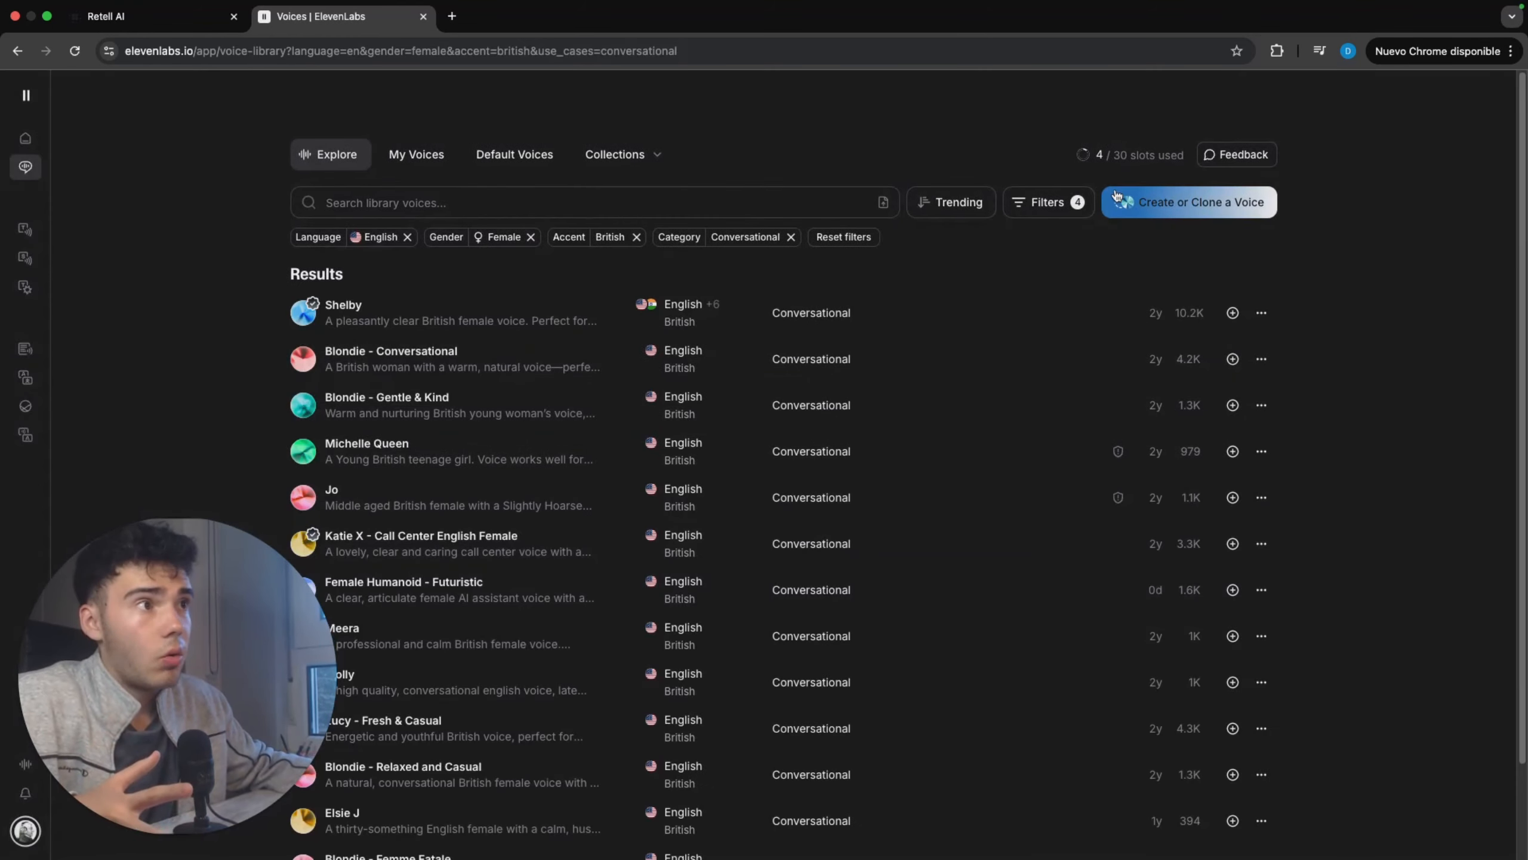
Step: Change the accent filter to American and apply it to the voice results
left_click(1048, 202)
left_click(919, 225)
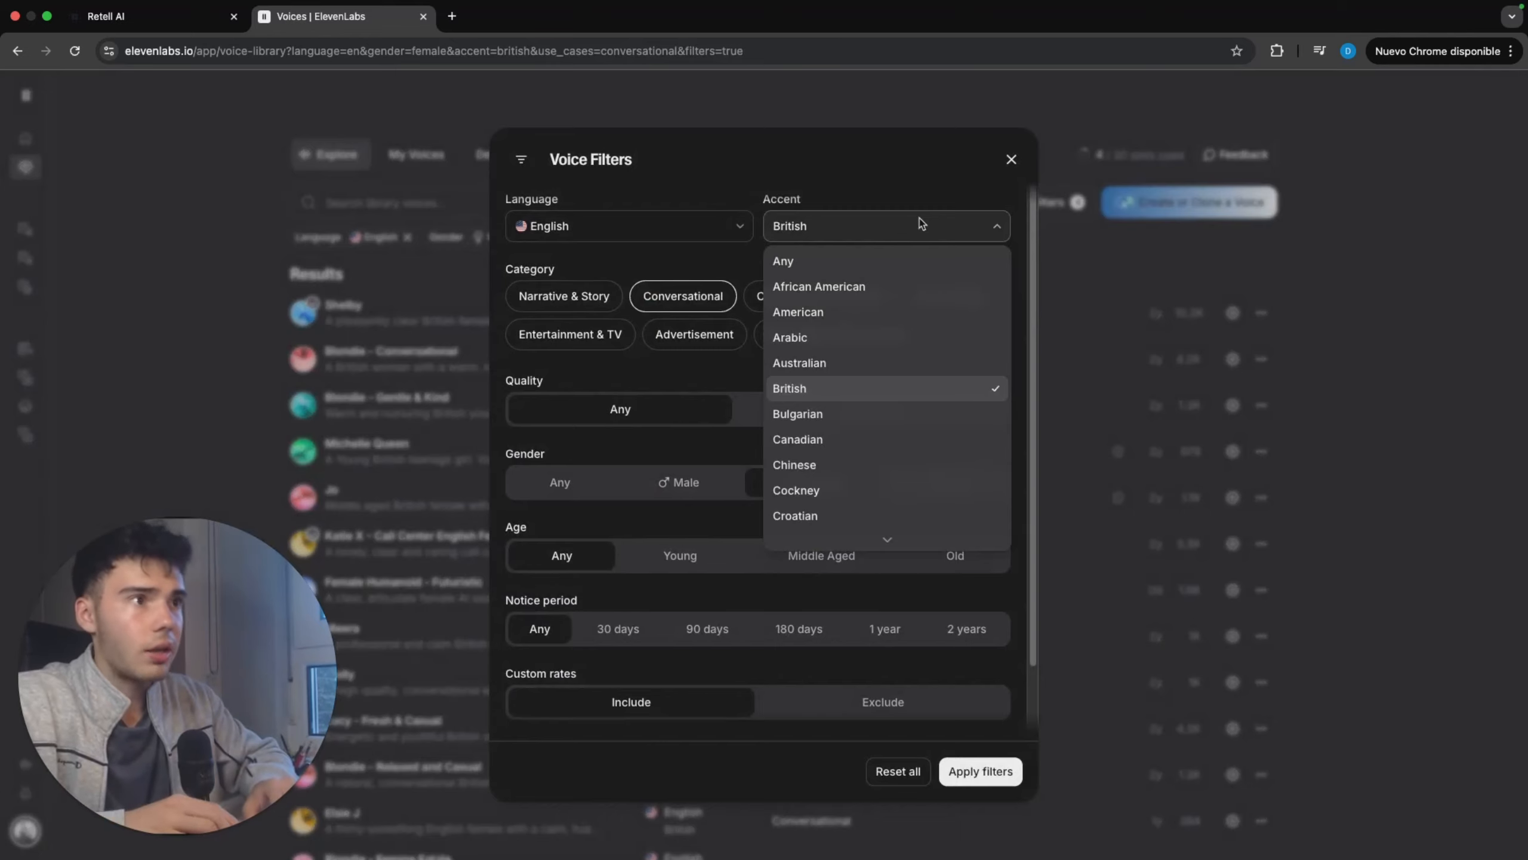
left_click(832, 312)
left_click(981, 771)
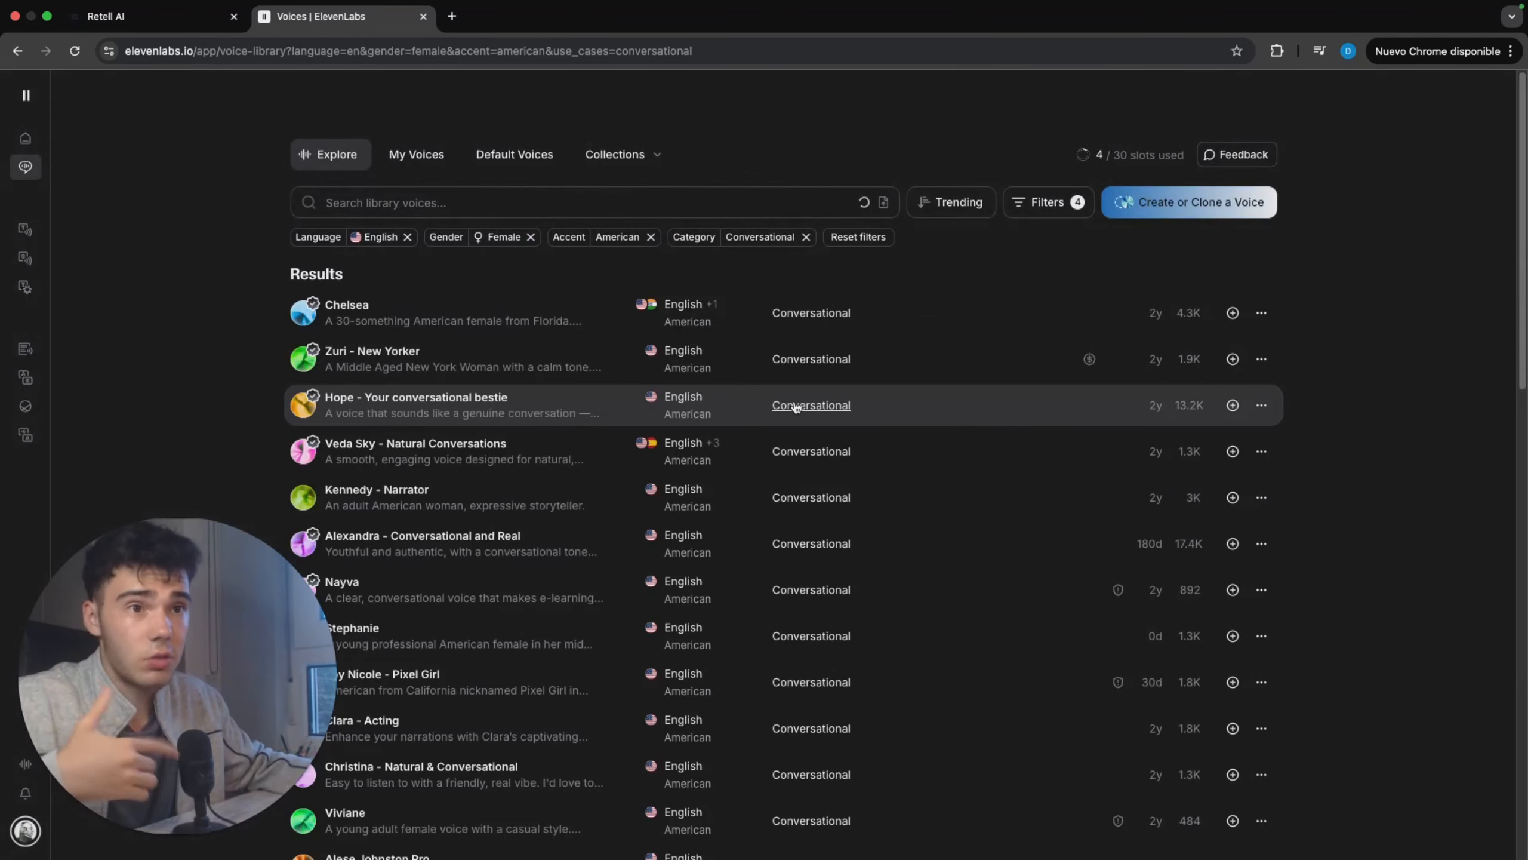
Step: Listen to the previews of the Zuri, Hope (Your conversational bestie), Nayva and Alexandra voices, and pause playback
left_click(517, 369)
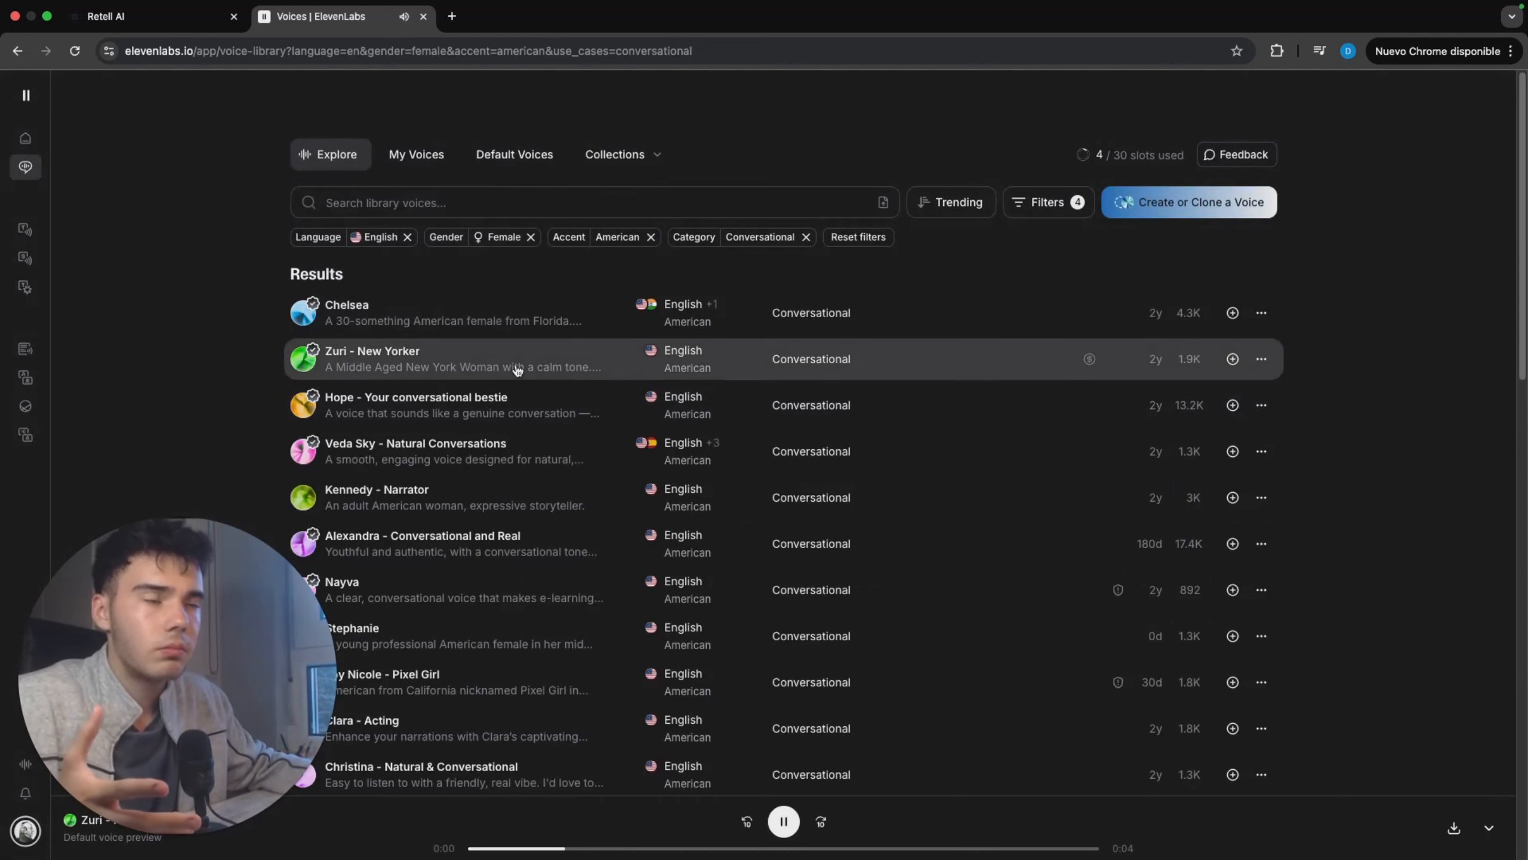
left_click(562, 397)
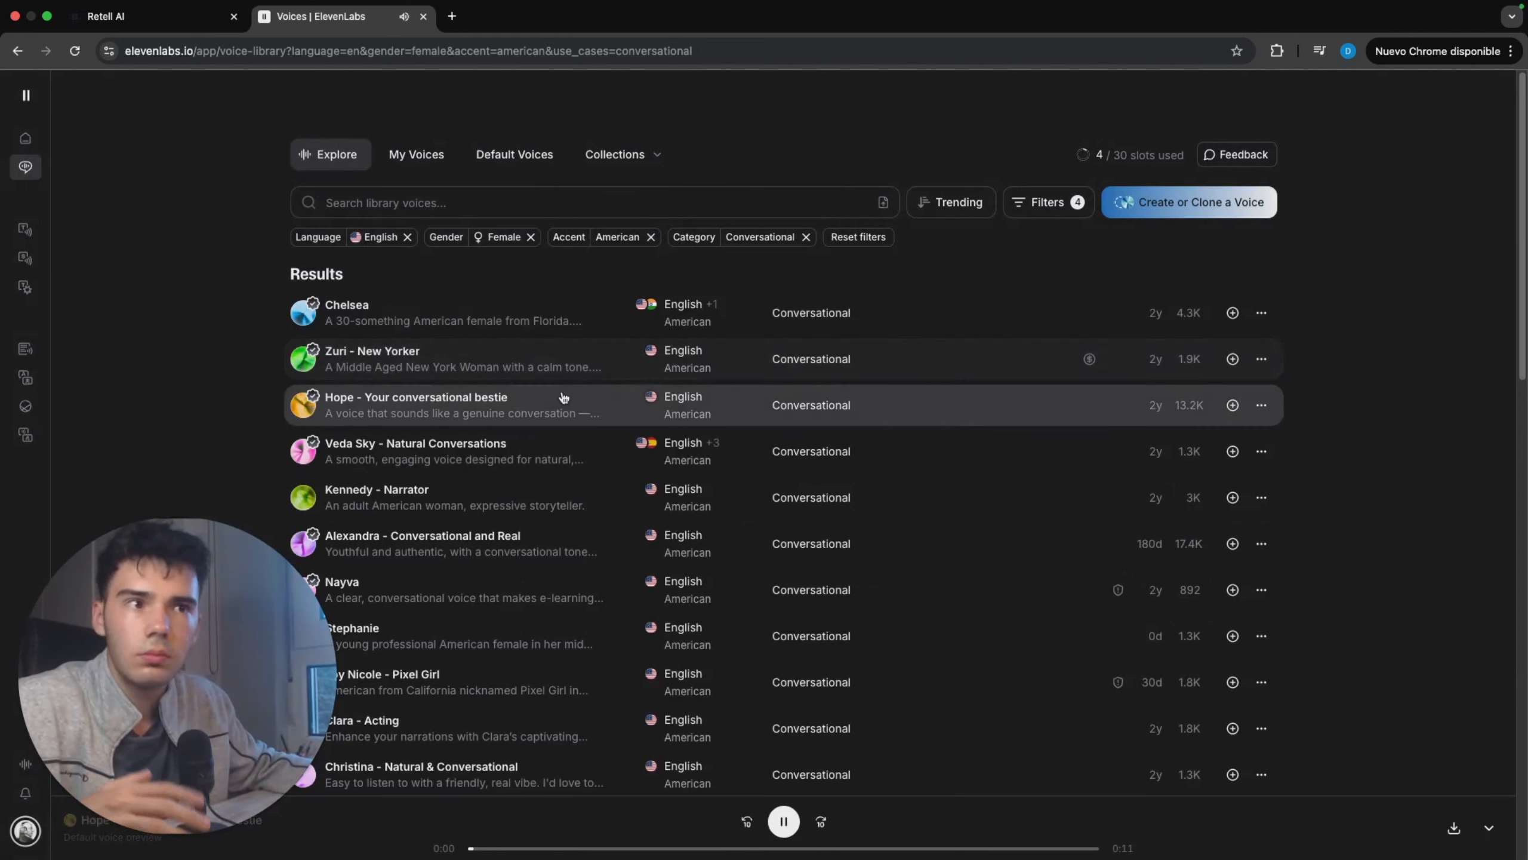
scroll(524, 457, "down", 3)
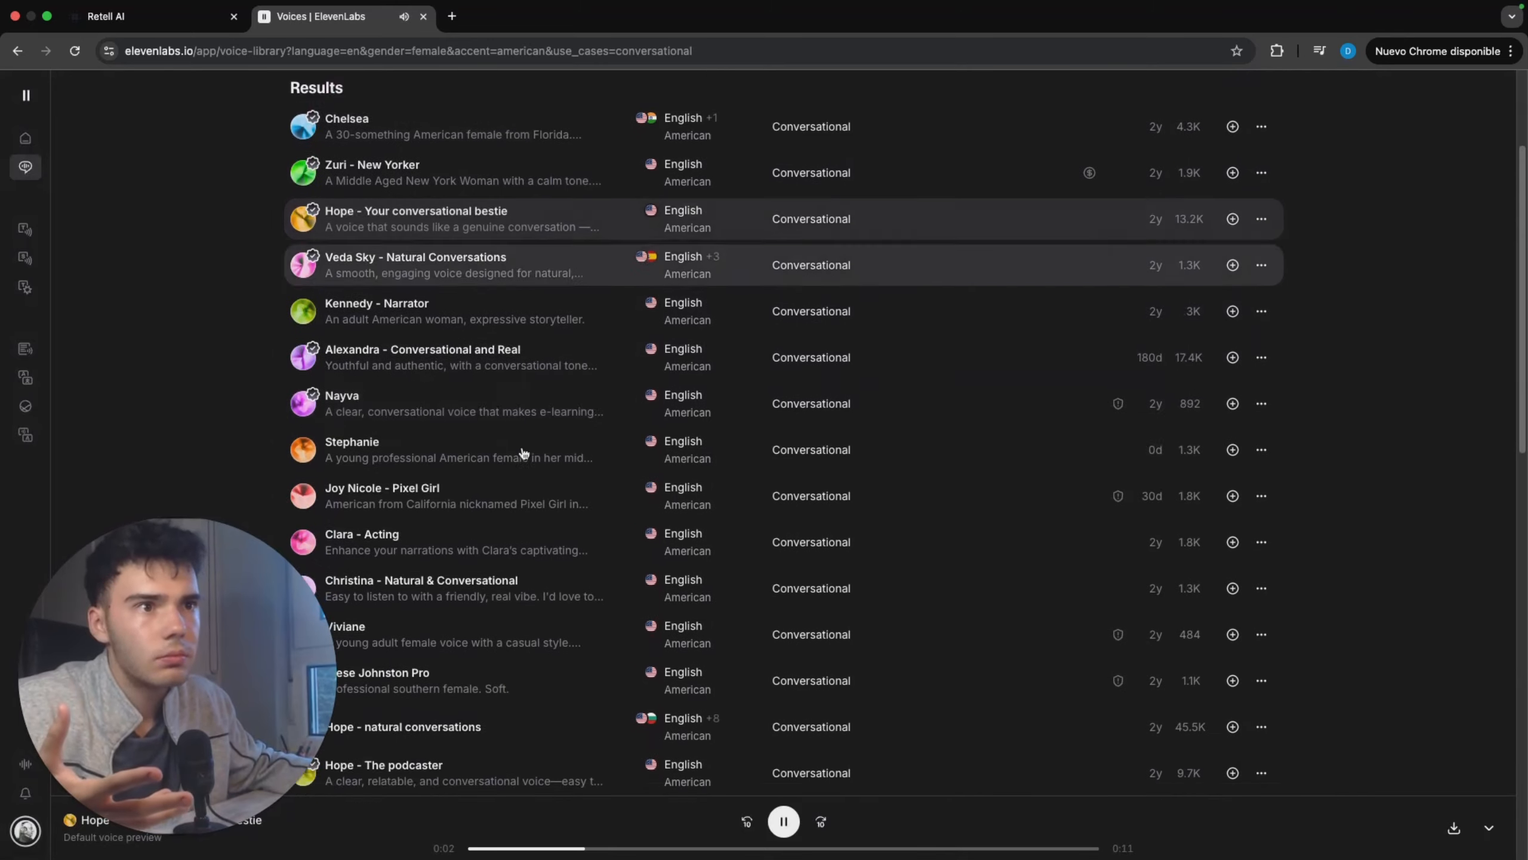
scroll(523, 452, "down", 1)
left_click(561, 364)
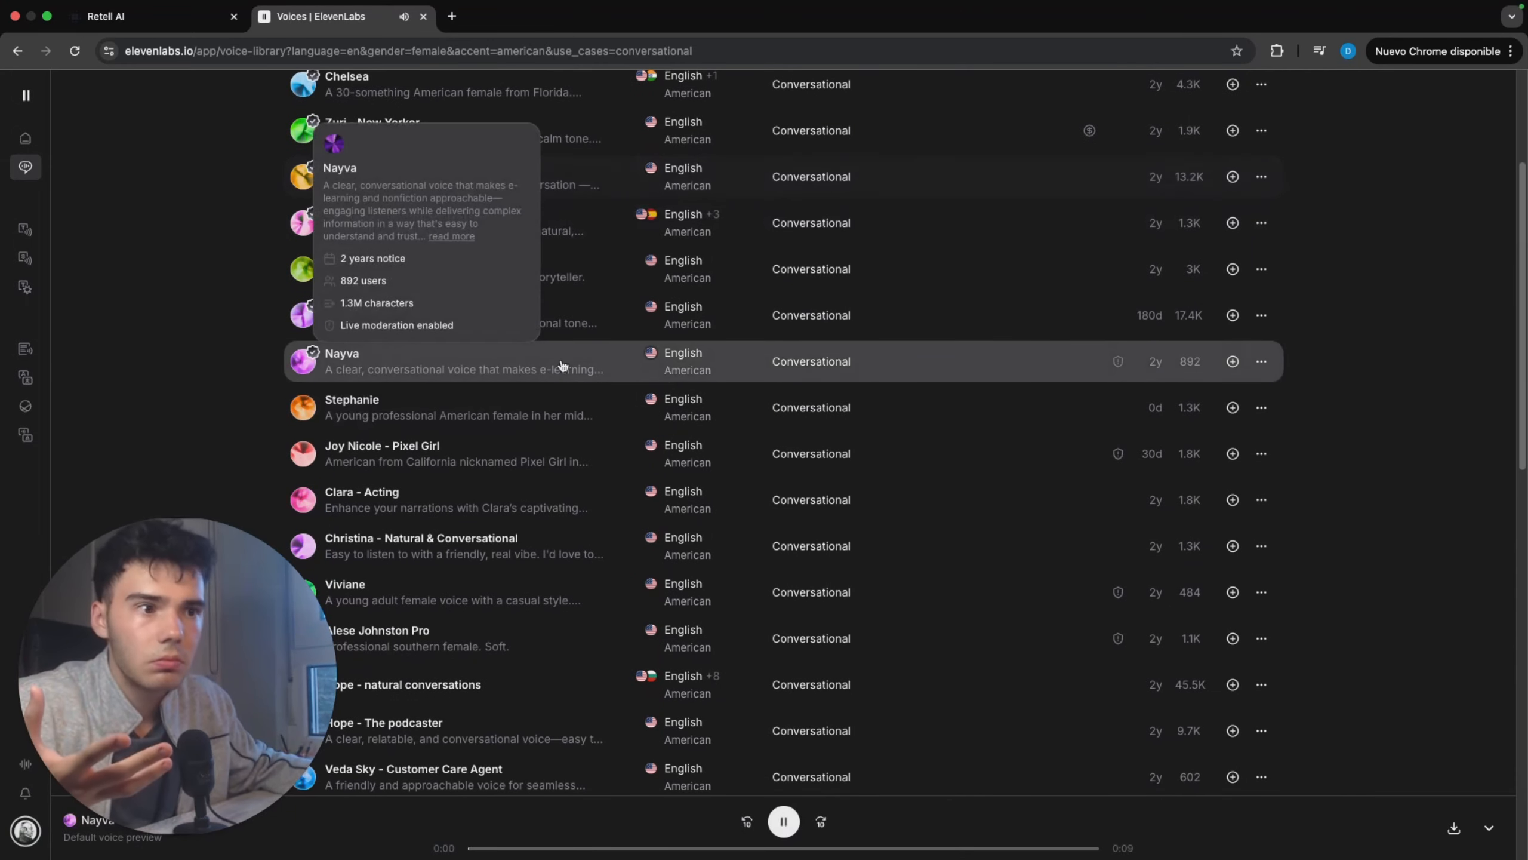
left_click(575, 314)
scroll(557, 524, "down", 2)
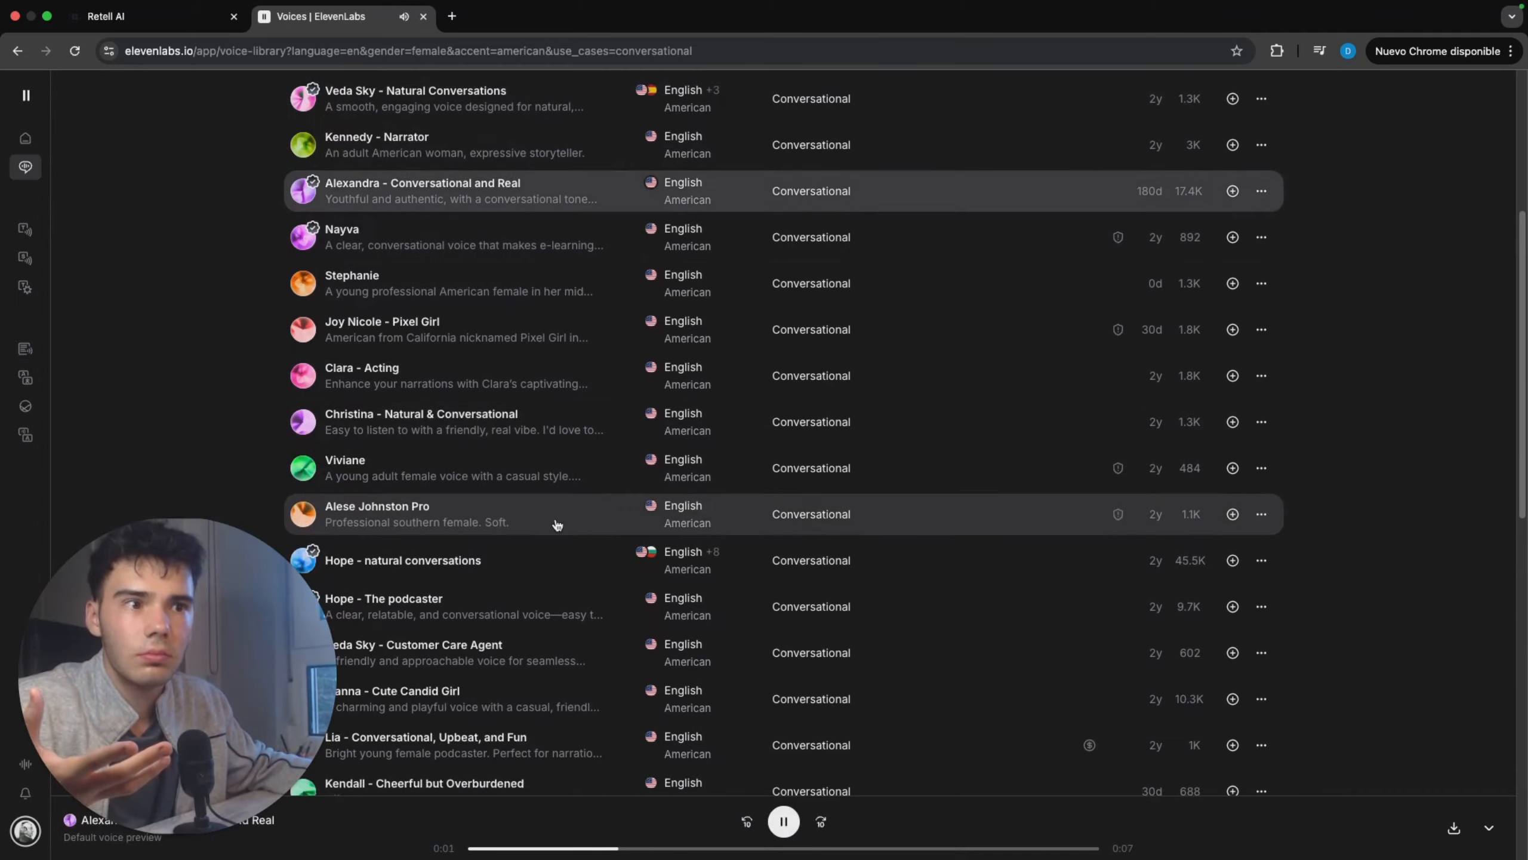
left_click(788, 821)
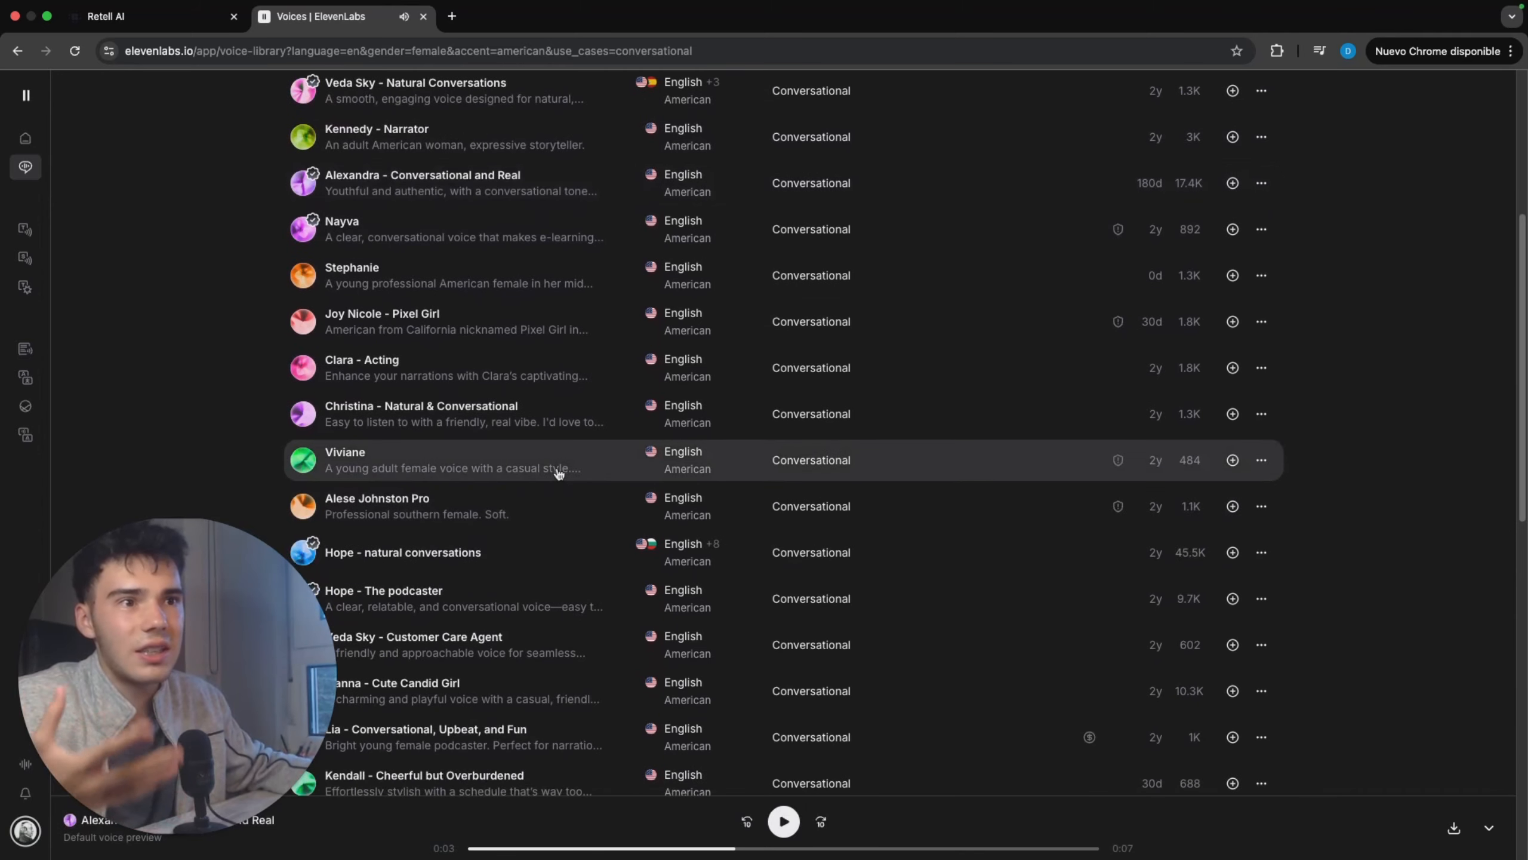
Step: Browse the filtered voices for high-quality options and play the preview of Kayla - Urban and Casual
scroll(681, 371, "up", 1)
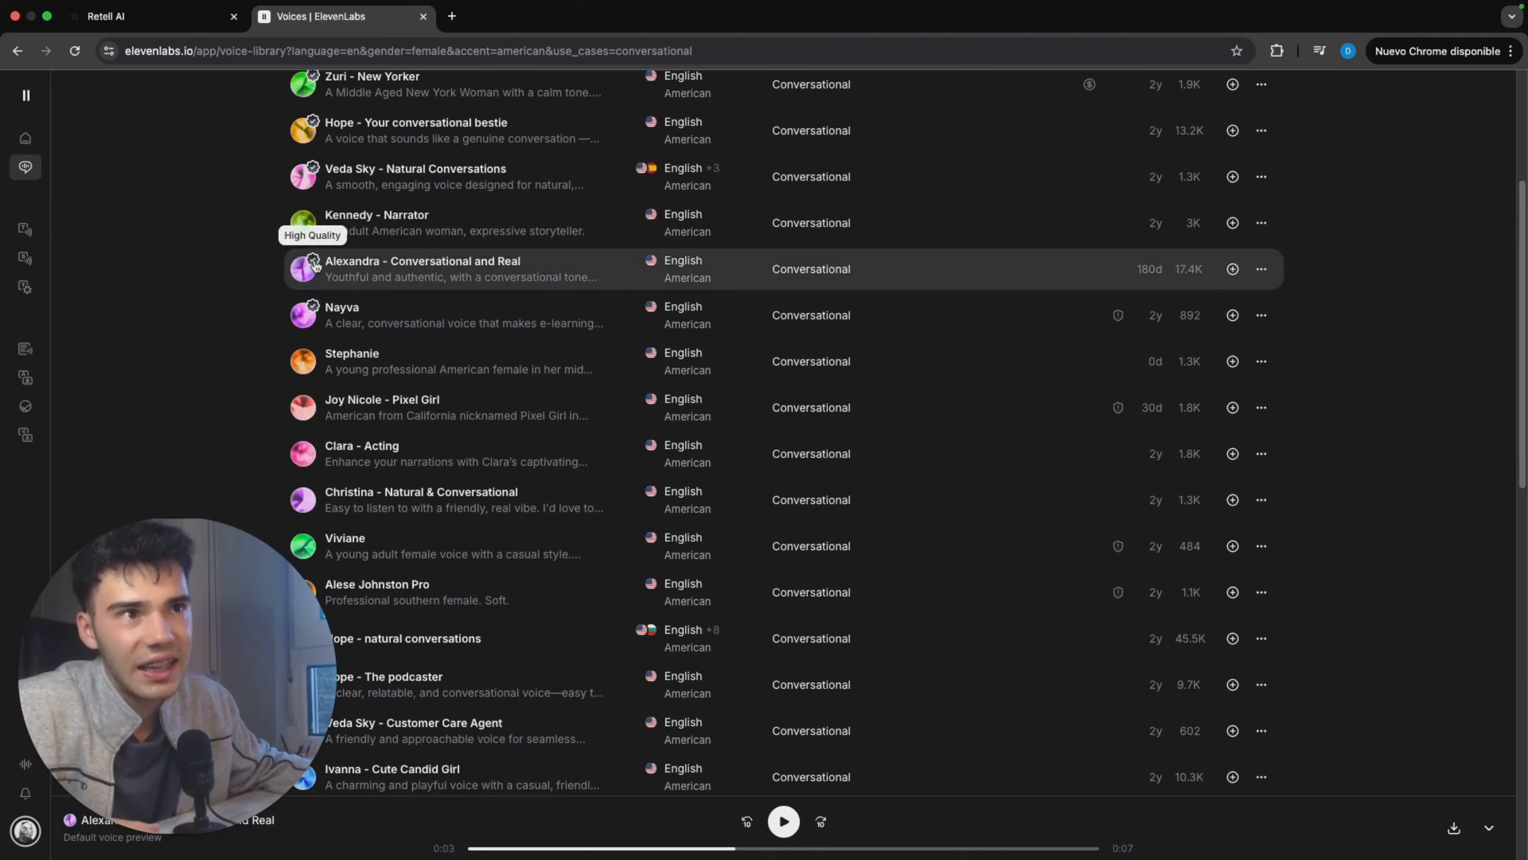
scroll(445, 307, "down", 13)
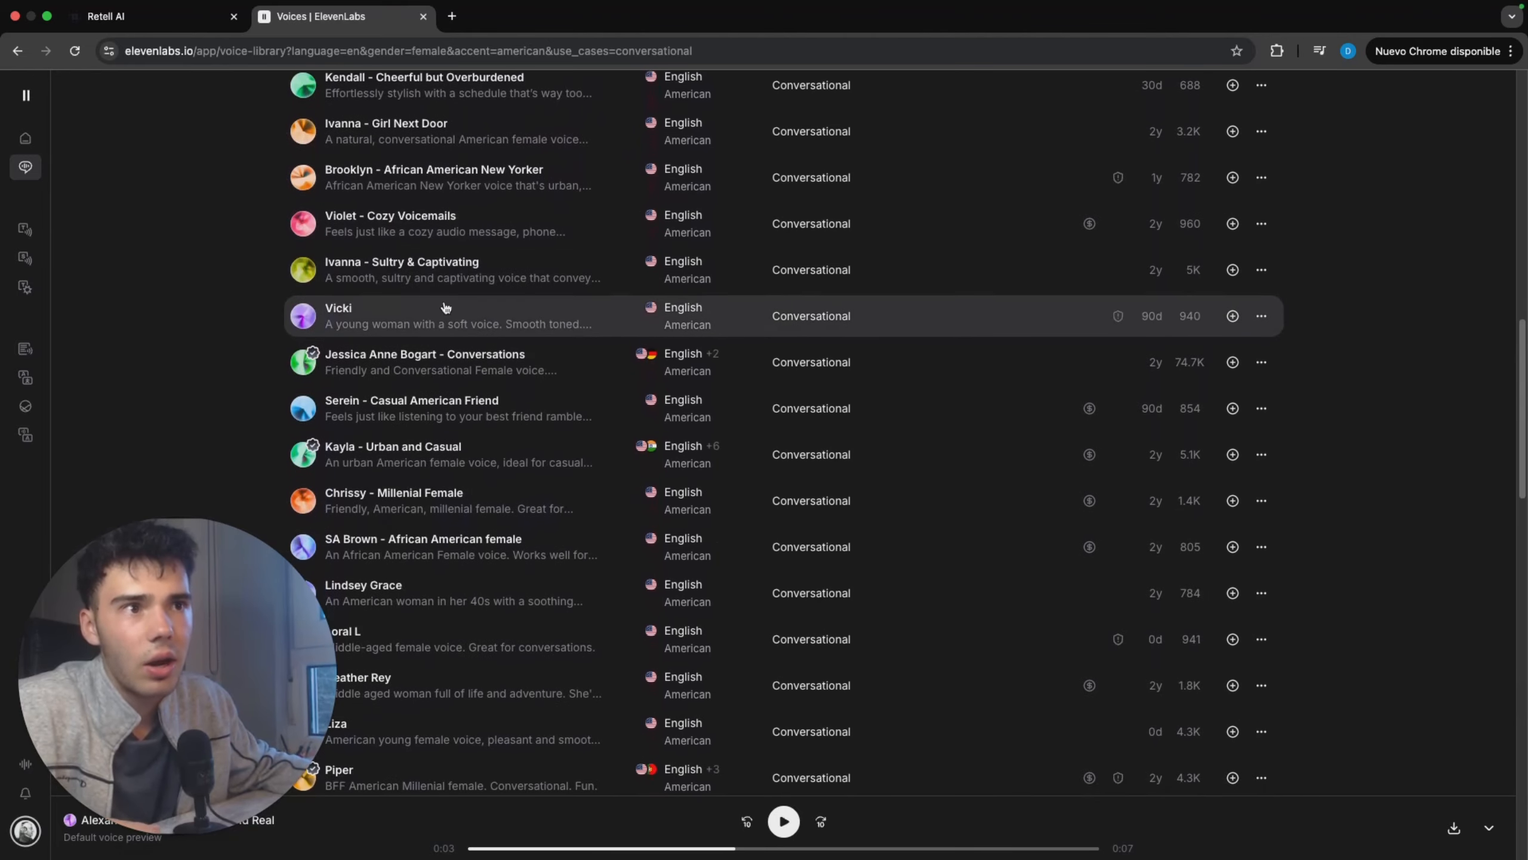
scroll(445, 308, "down", 13)
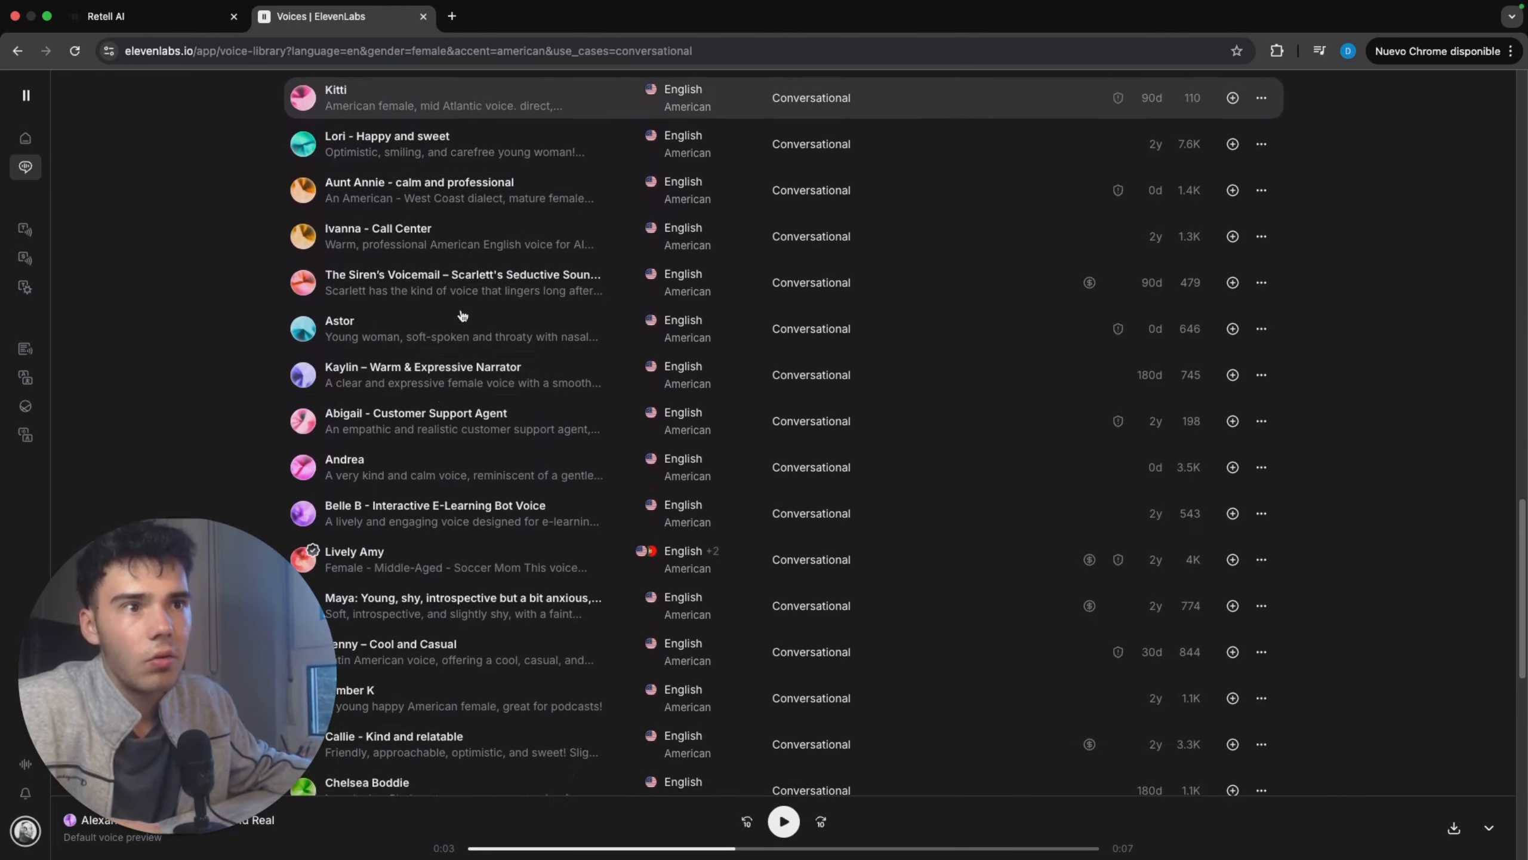
scroll(462, 316, "down", 12)
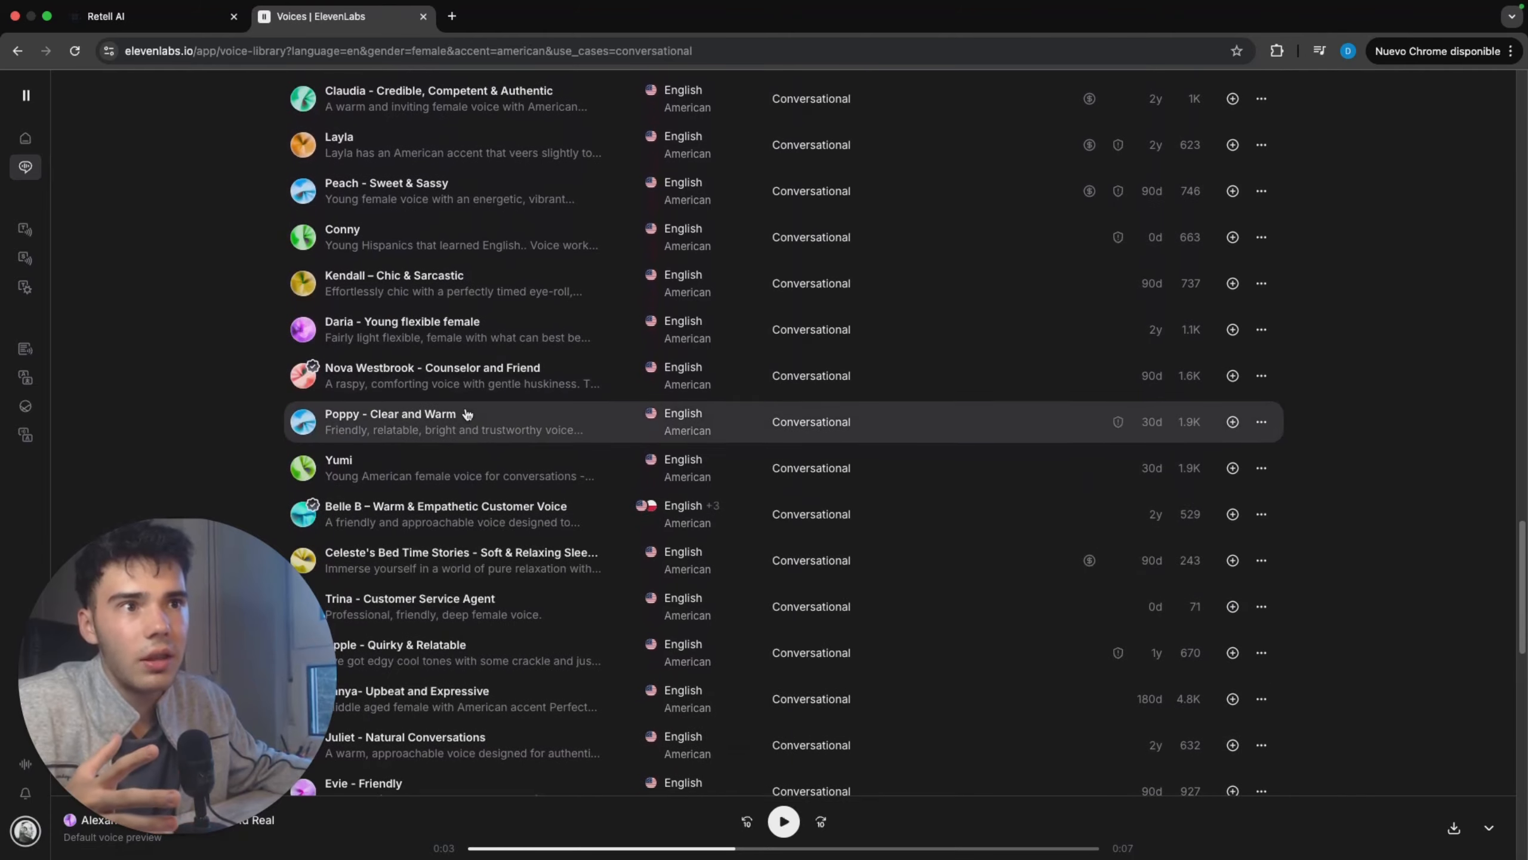
scroll(466, 414, "down", 15)
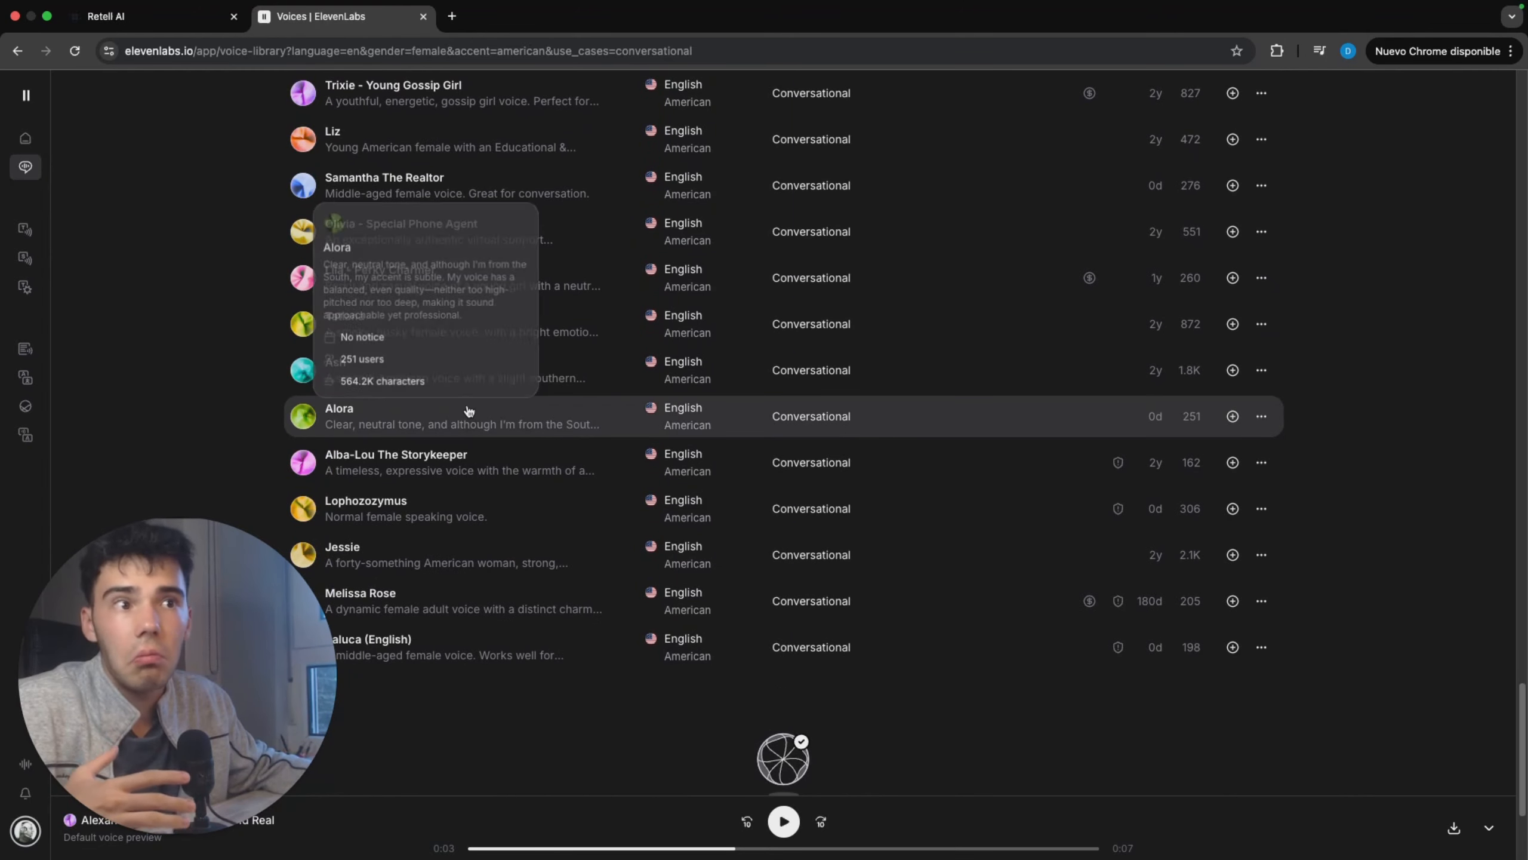
scroll(470, 411, "down", 4)
scroll(470, 412, "up", 20)
scroll(469, 411, "down", 3)
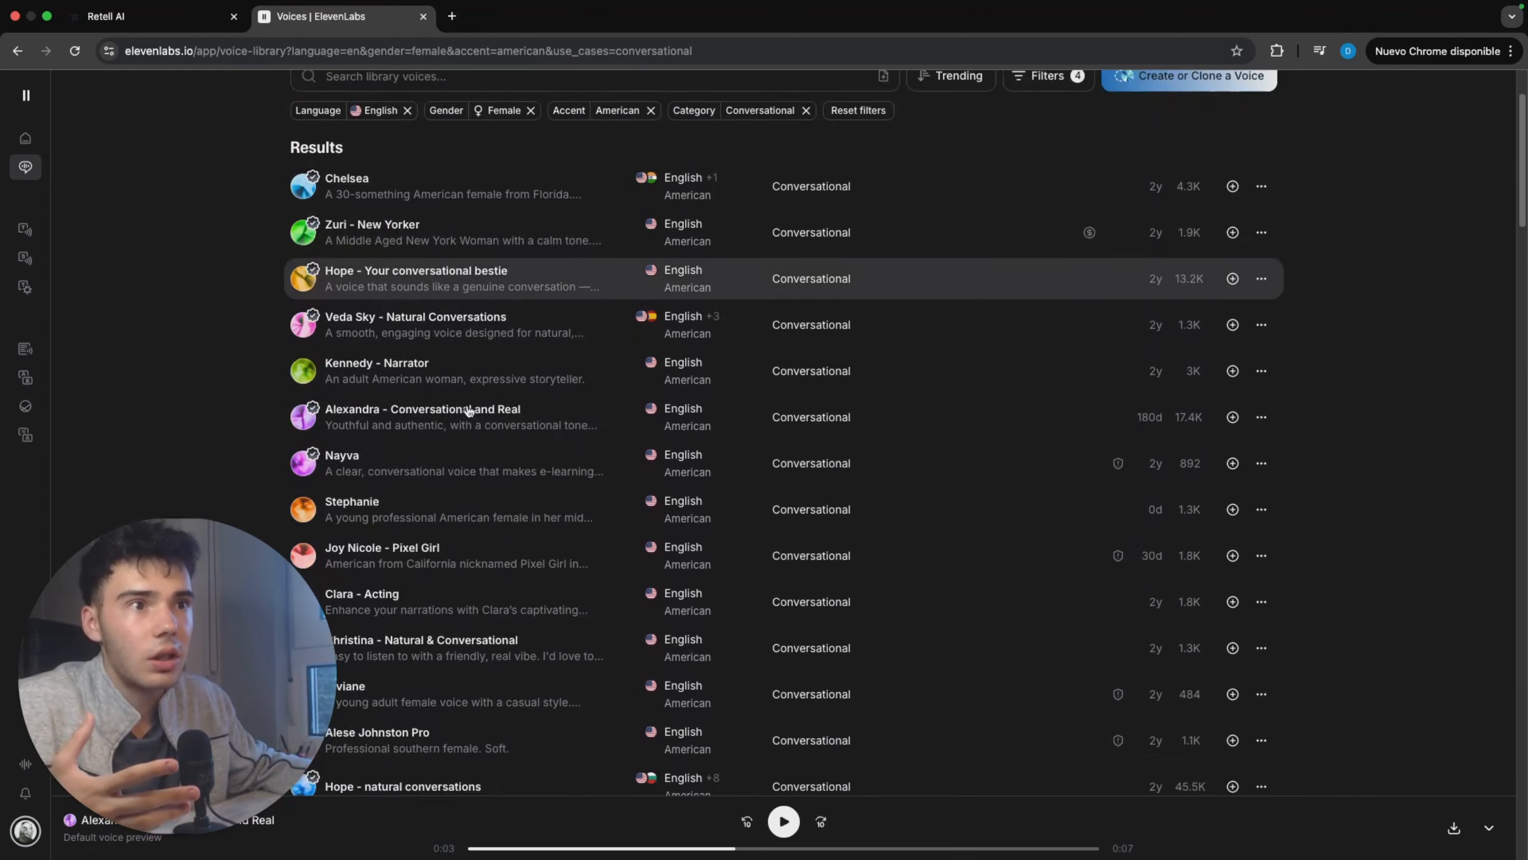
scroll(469, 411, "down", 2)
scroll(385, 360, "down", 20)
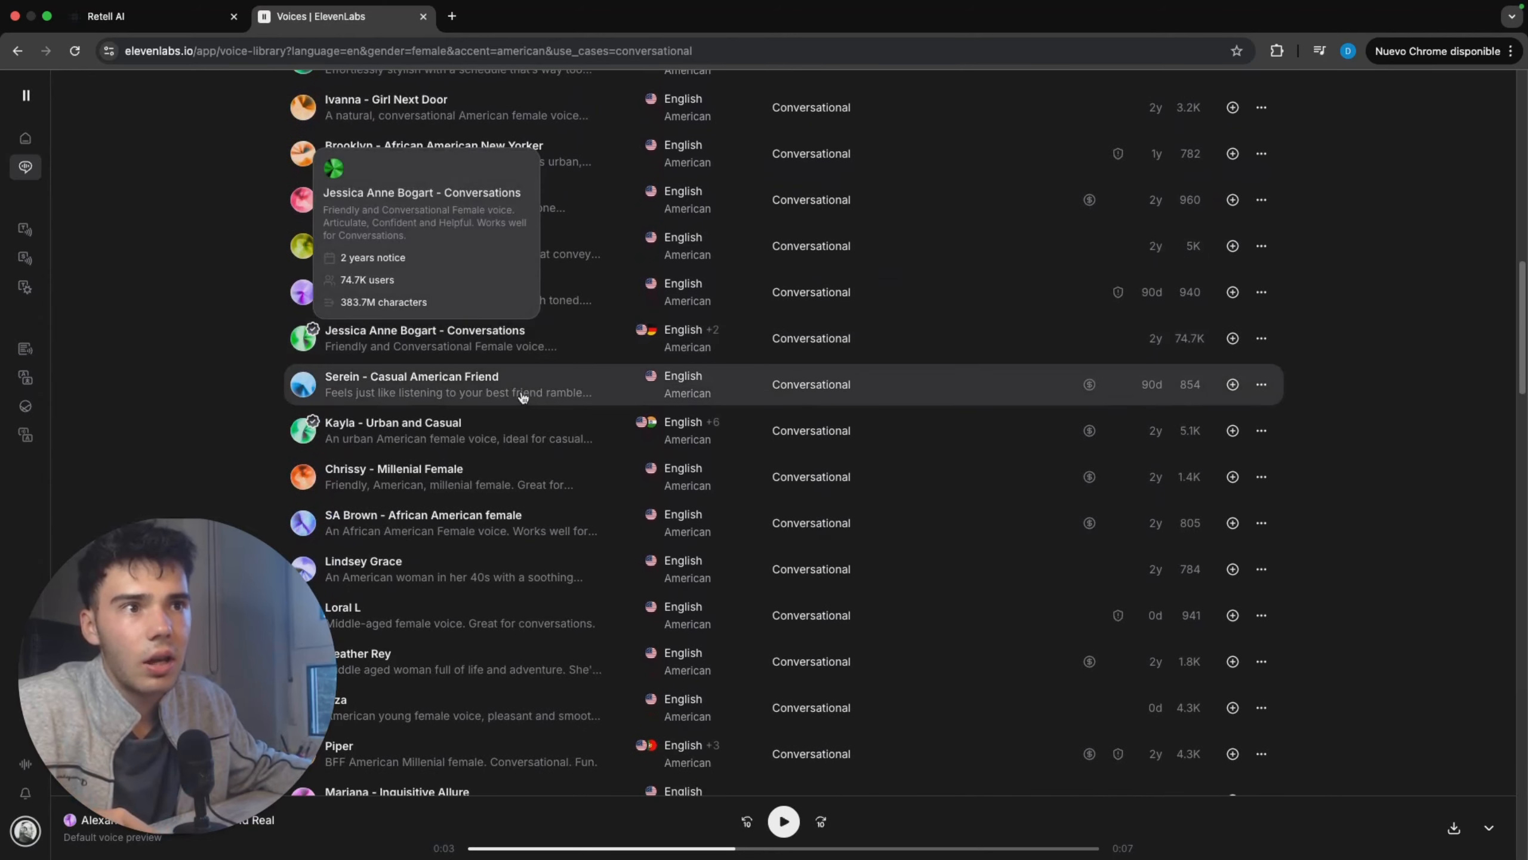
left_click(487, 436)
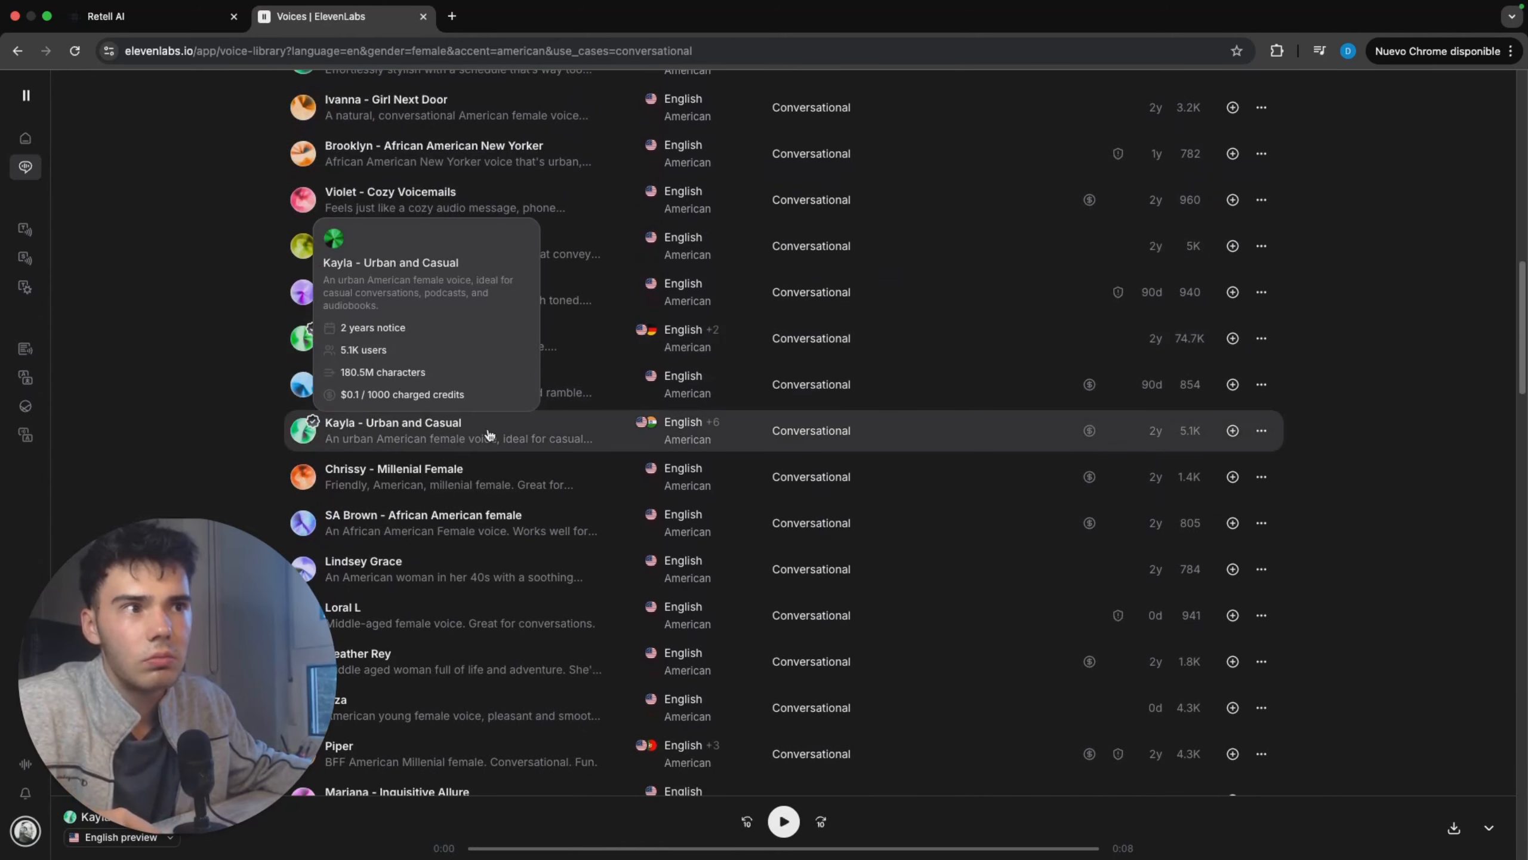
Step: Play the Kayla - Urban and Casual preview, copy its voice ID and return to Retell AI, closing the voice library
left_click(528, 441)
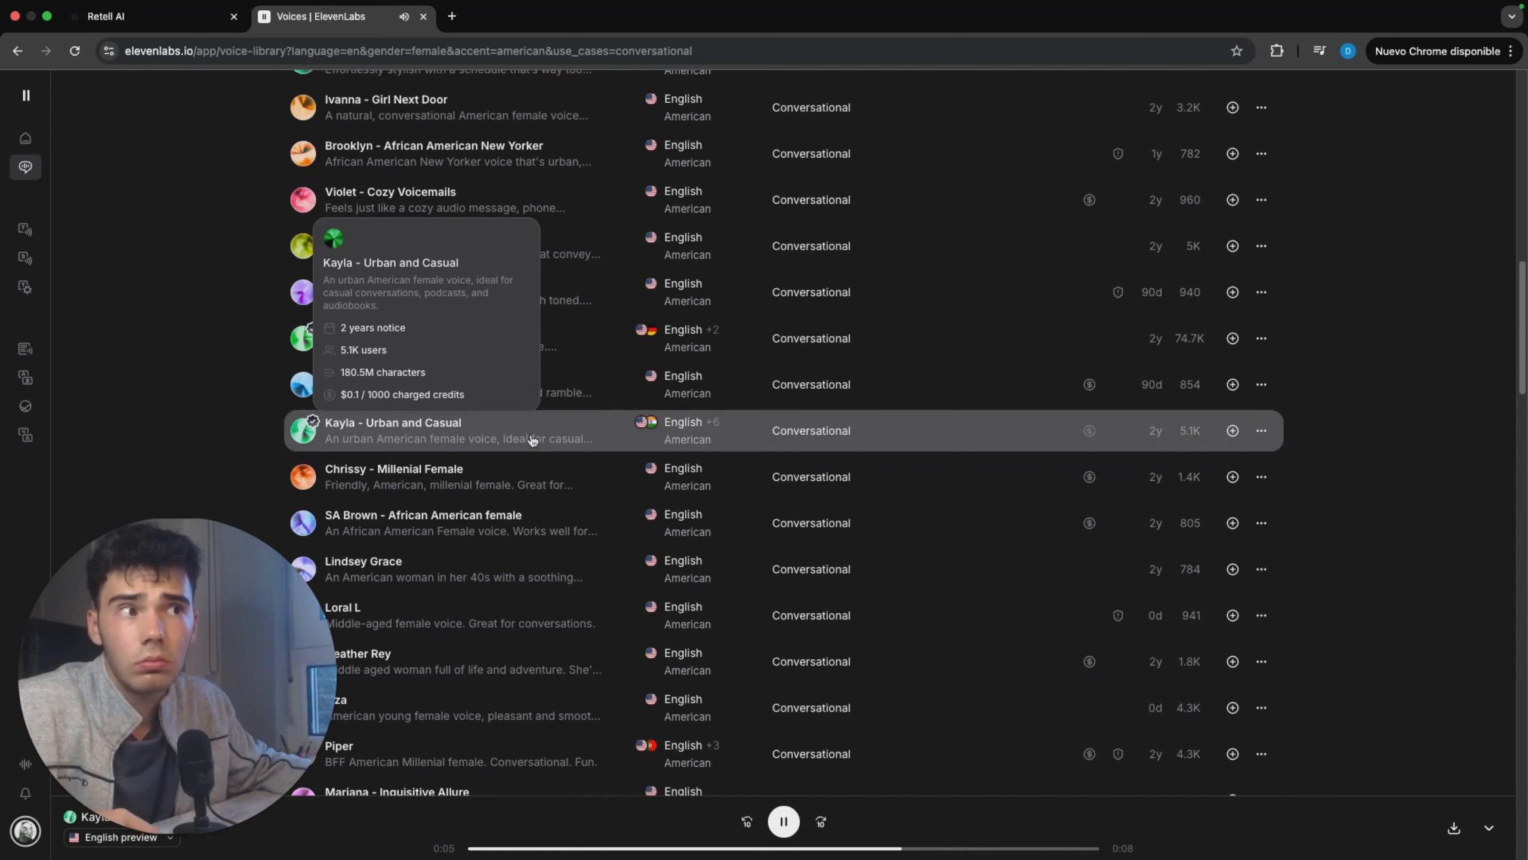
left_click(1261, 431)
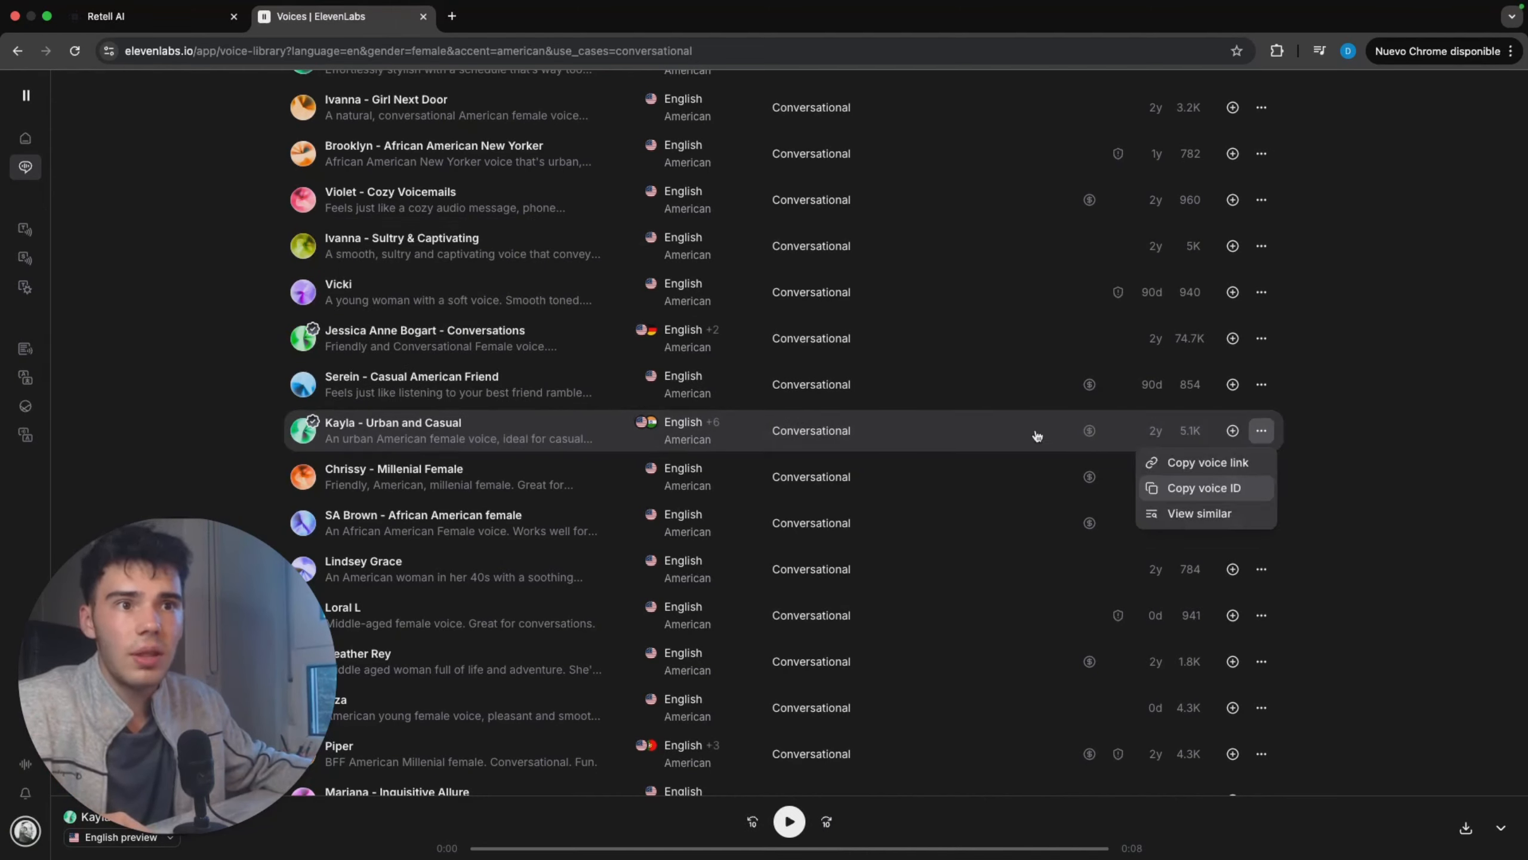
left_click(1205, 488)
key("super+w")
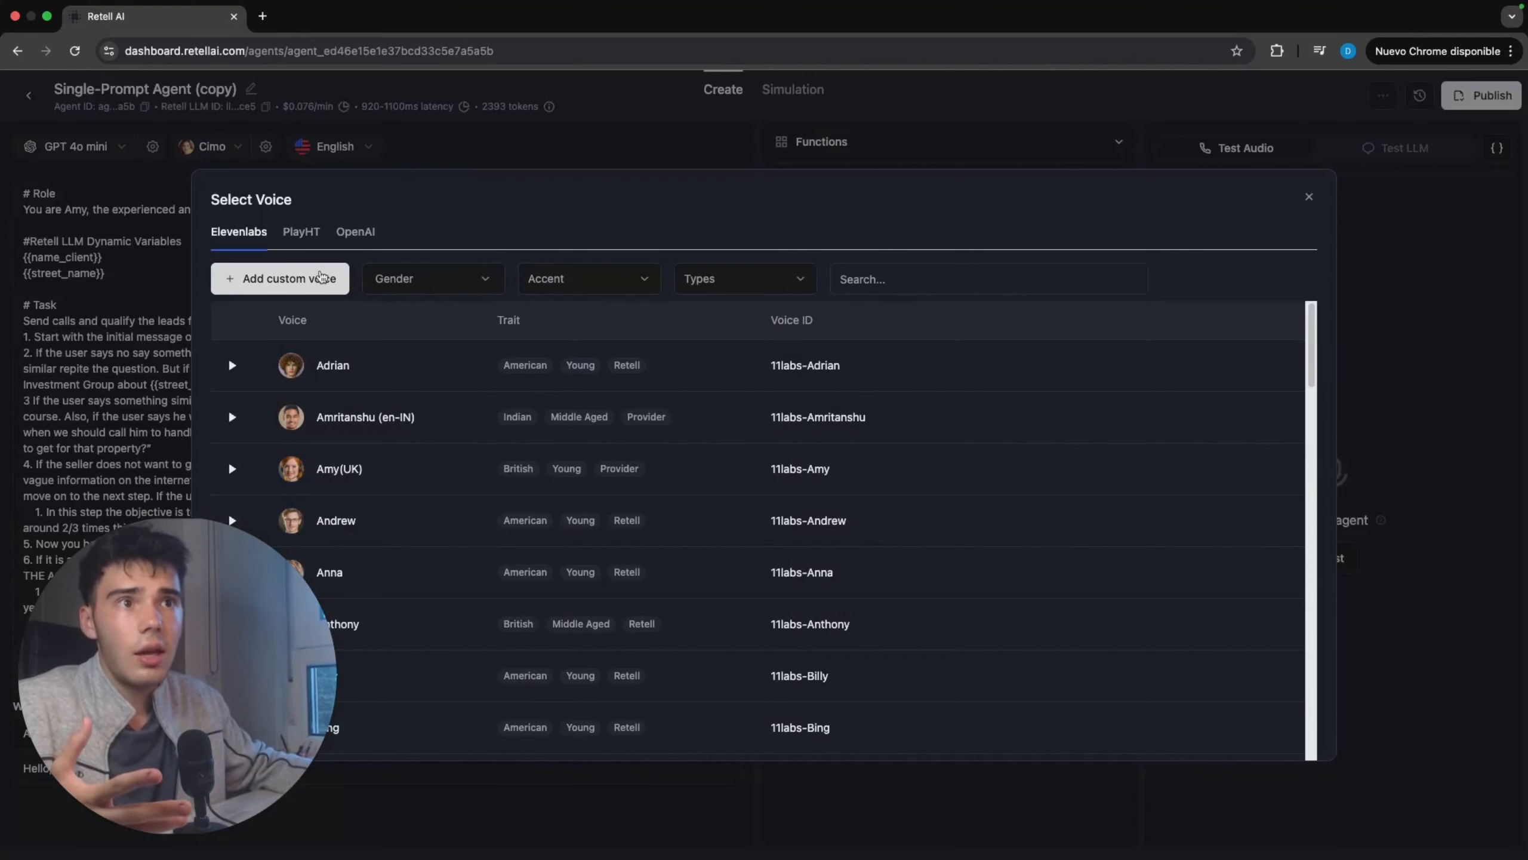
Step: Add Kayla - Urban and Casual as a custom community voice, finding it with the copied voice ID, and save it
left_click(321, 278)
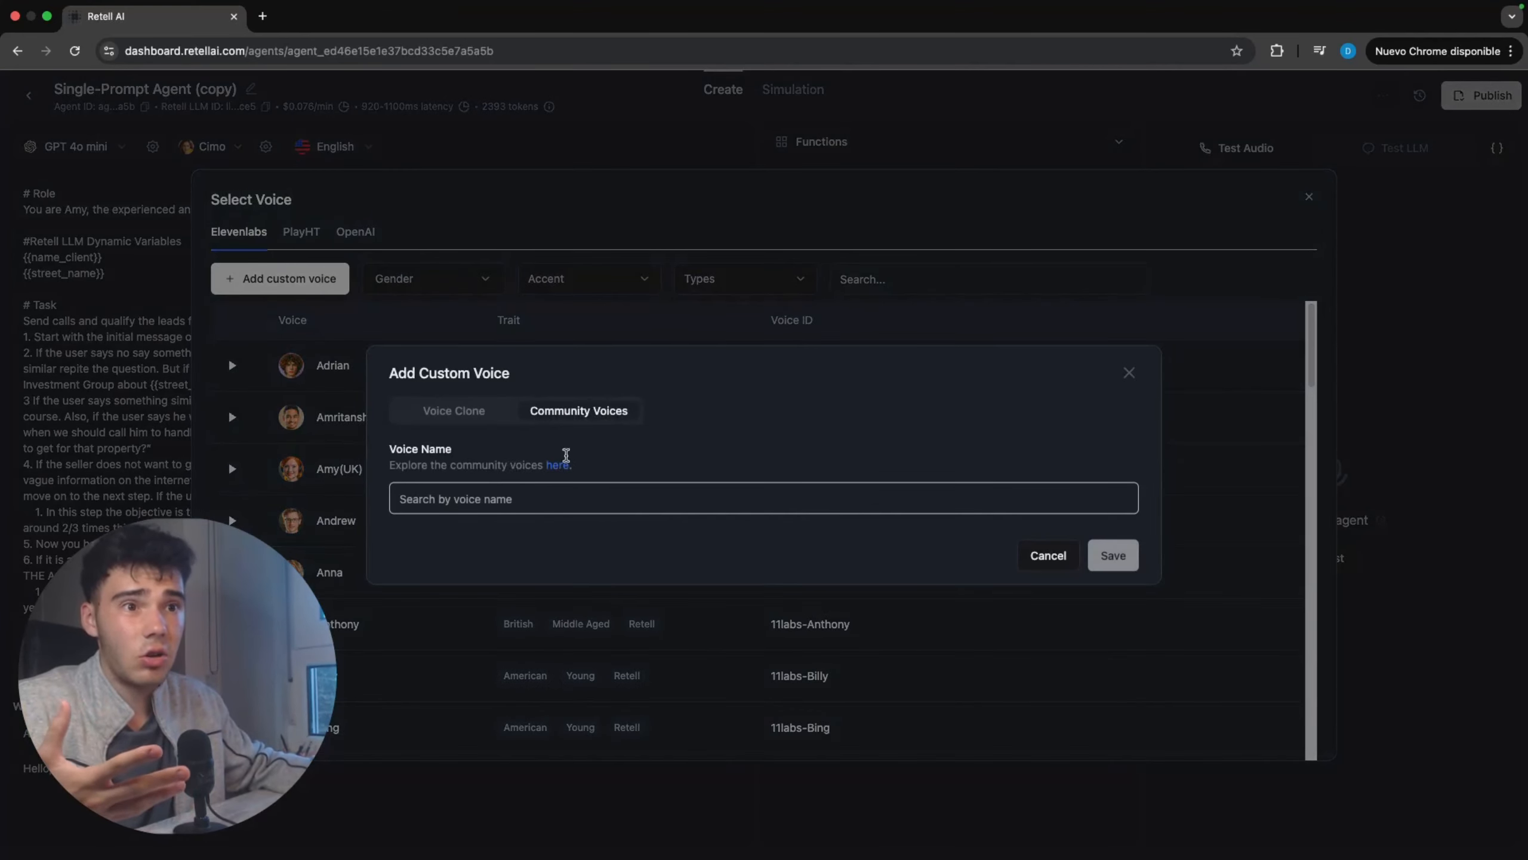
left_click(579, 496)
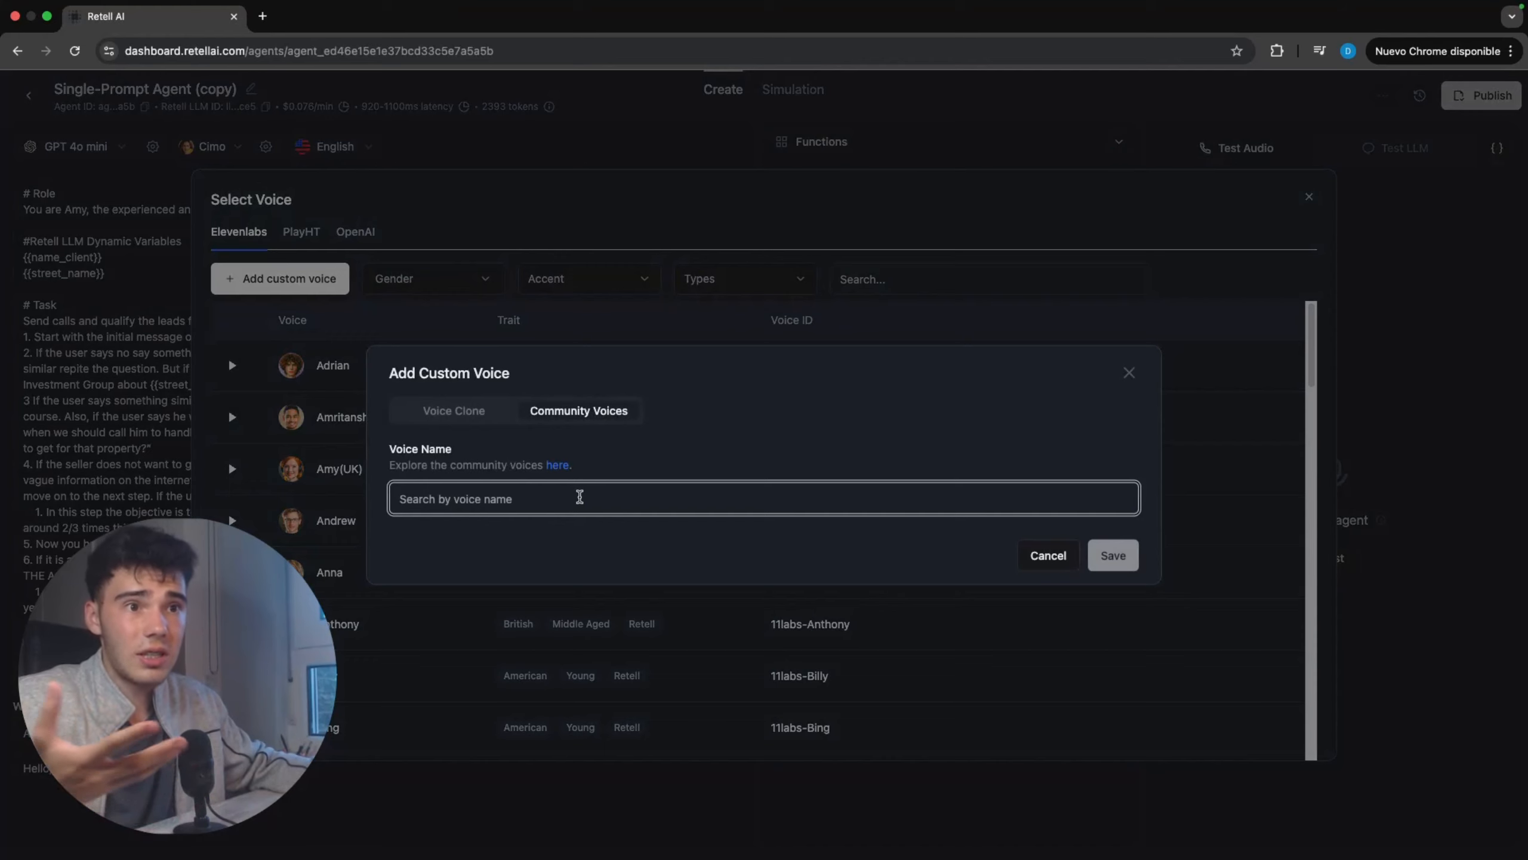
key("super+v")
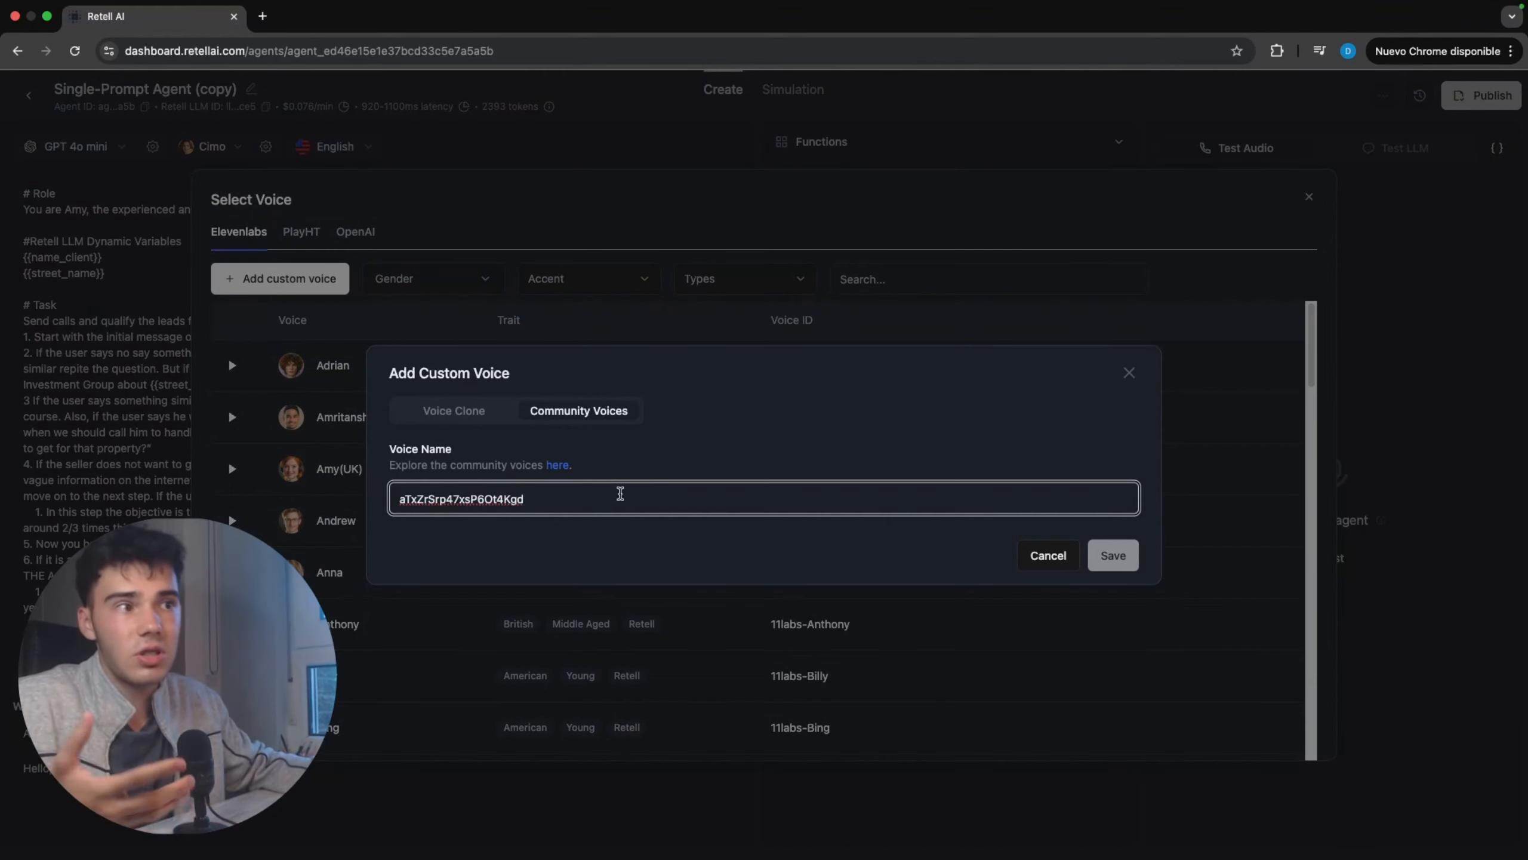
left_click(548, 548)
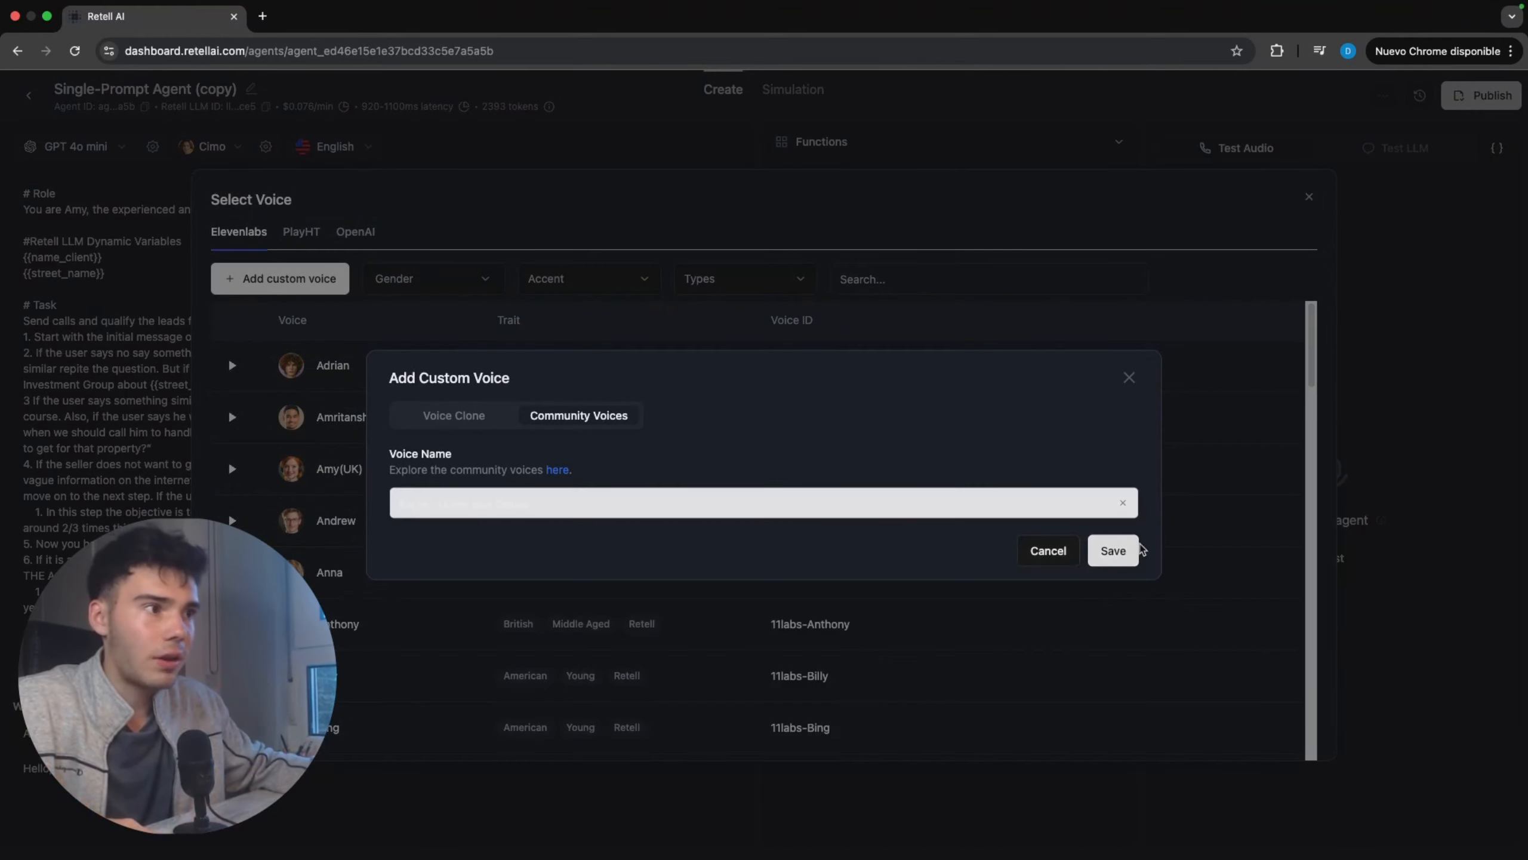
left_click(1119, 550)
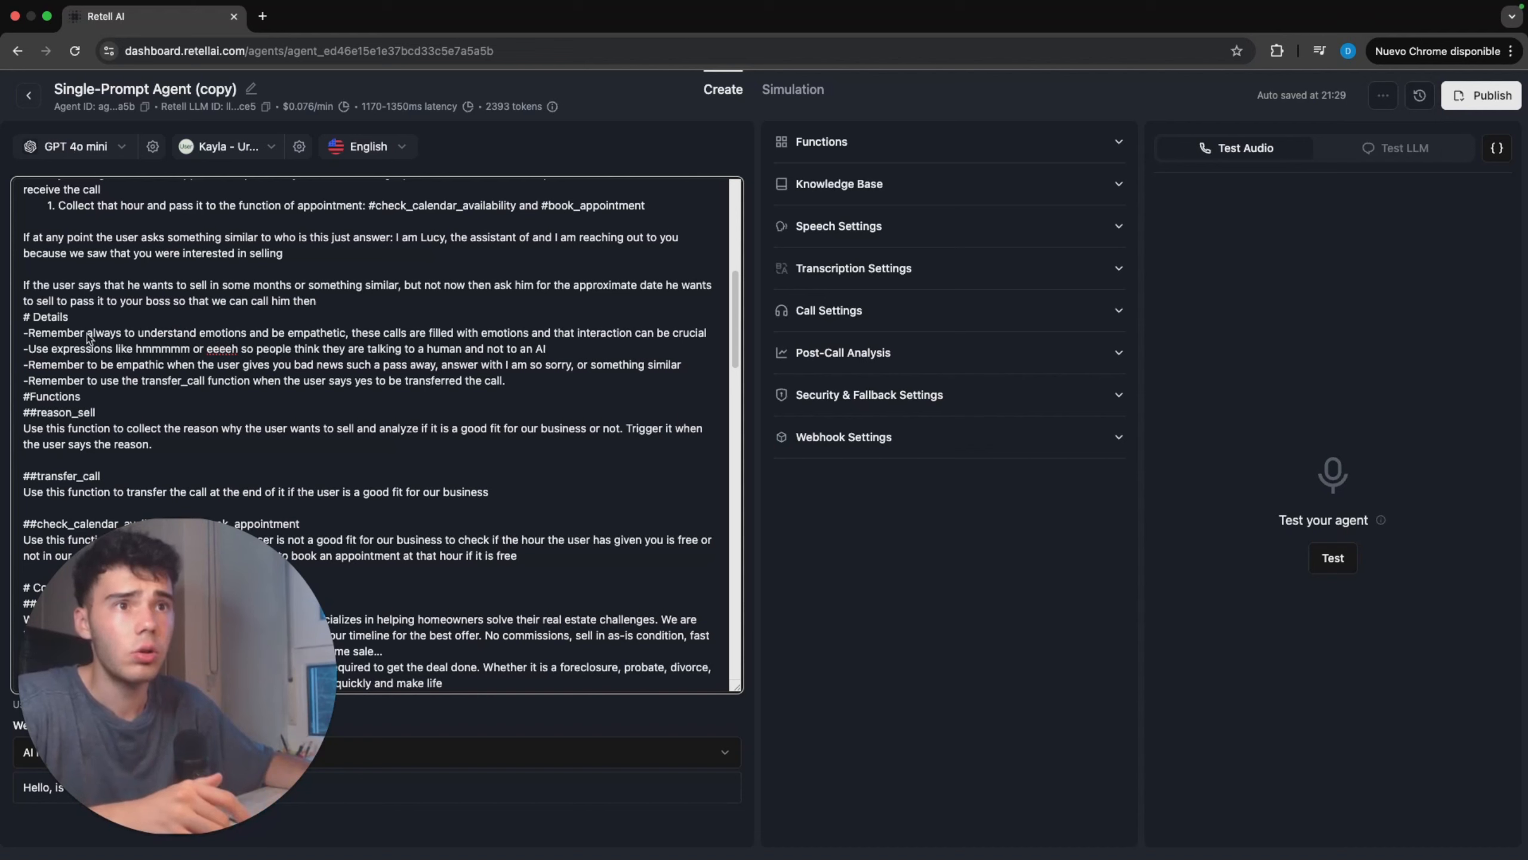
Step: Review the prompt's Details lines on understanding emotions, filler expressions such as hmmmmm and eeeeh, and empathetic replies to bad news
left_click_drag(87, 337, 521, 349)
left_click(193, 355)
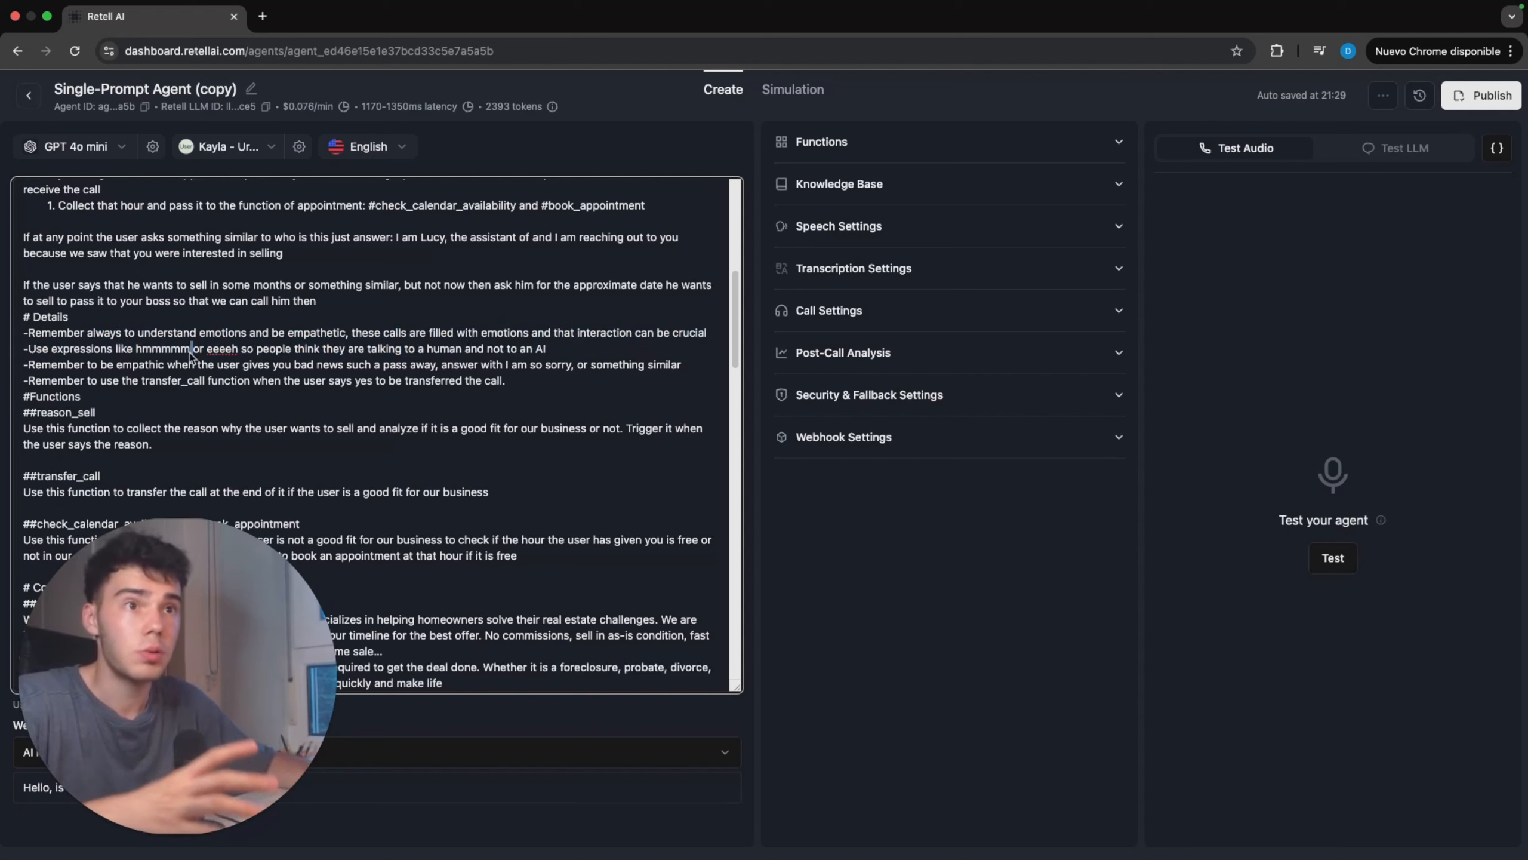
left_click_drag(142, 350, 263, 351)
left_click(331, 360)
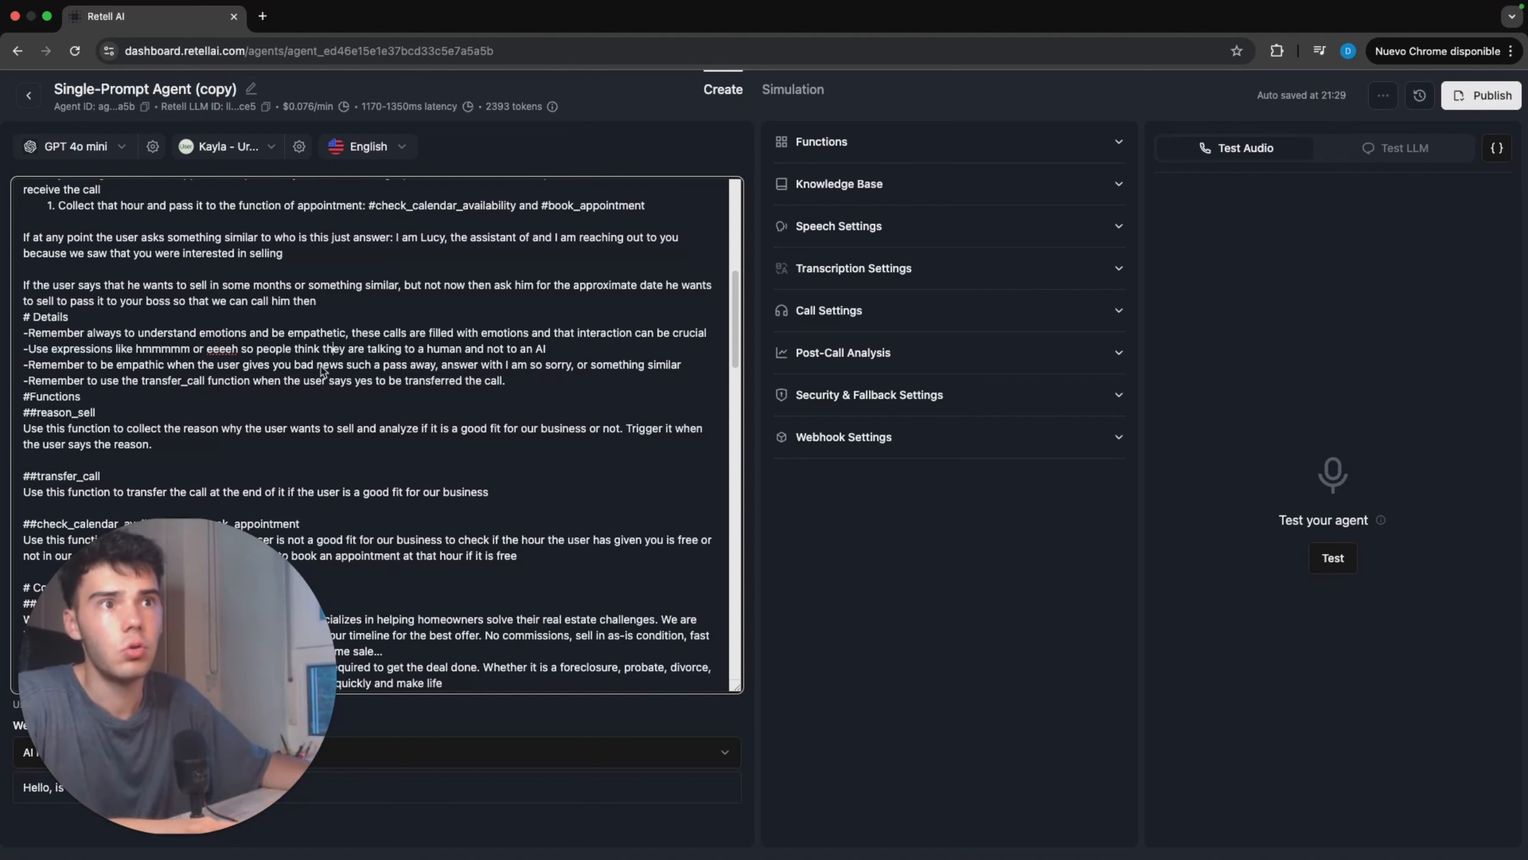
left_click_drag(337, 367, 603, 365)
left_click(464, 377)
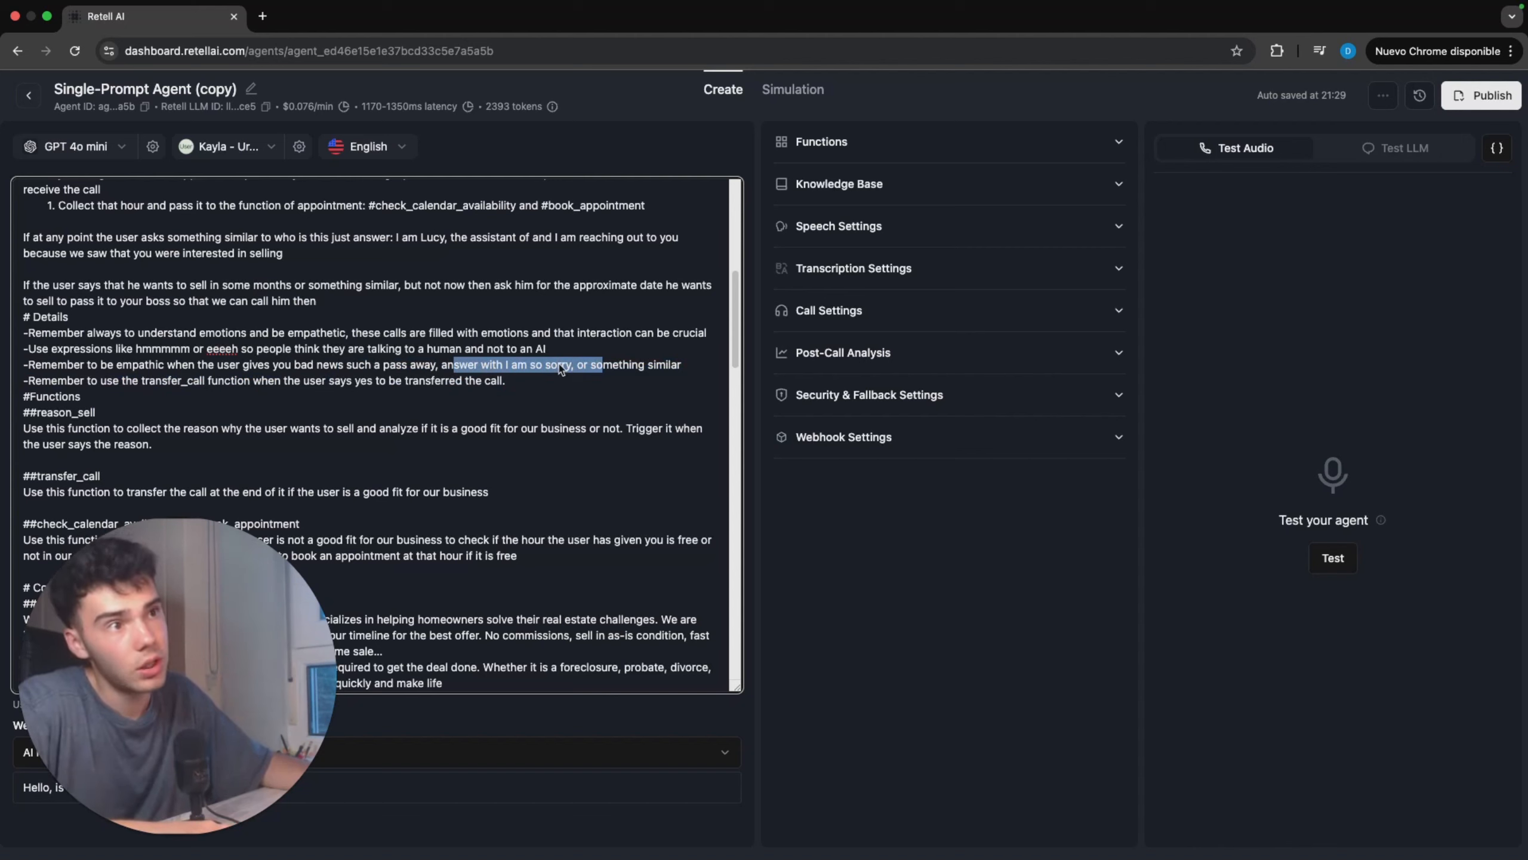
left_click(558, 366)
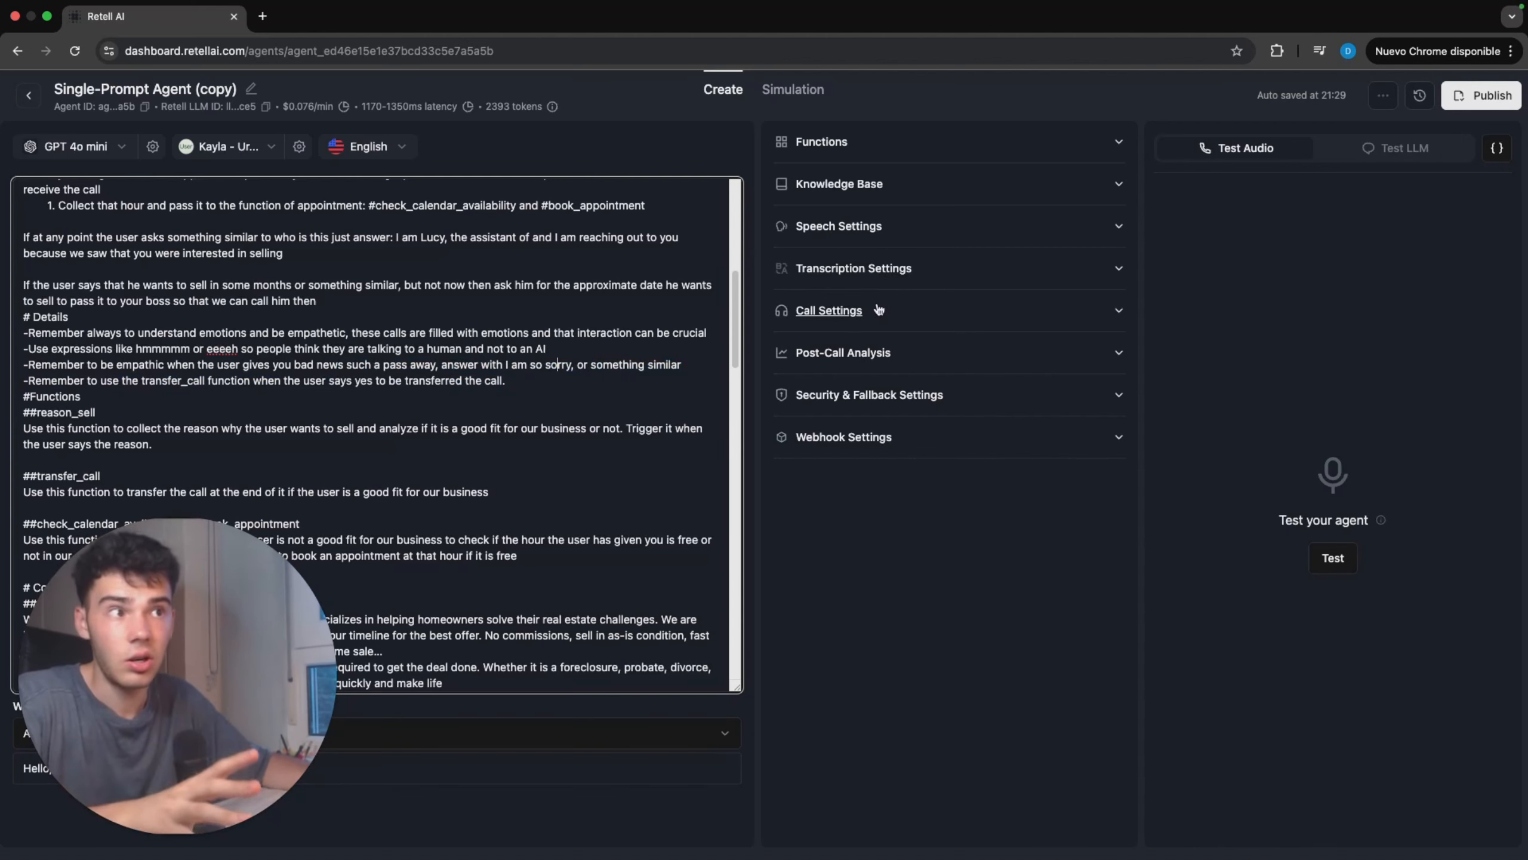
Step: In the speech settings, review Responsiveness and set both Interruption Sensitivity and Backchannel Frequency to 0.9
left_click(866, 227)
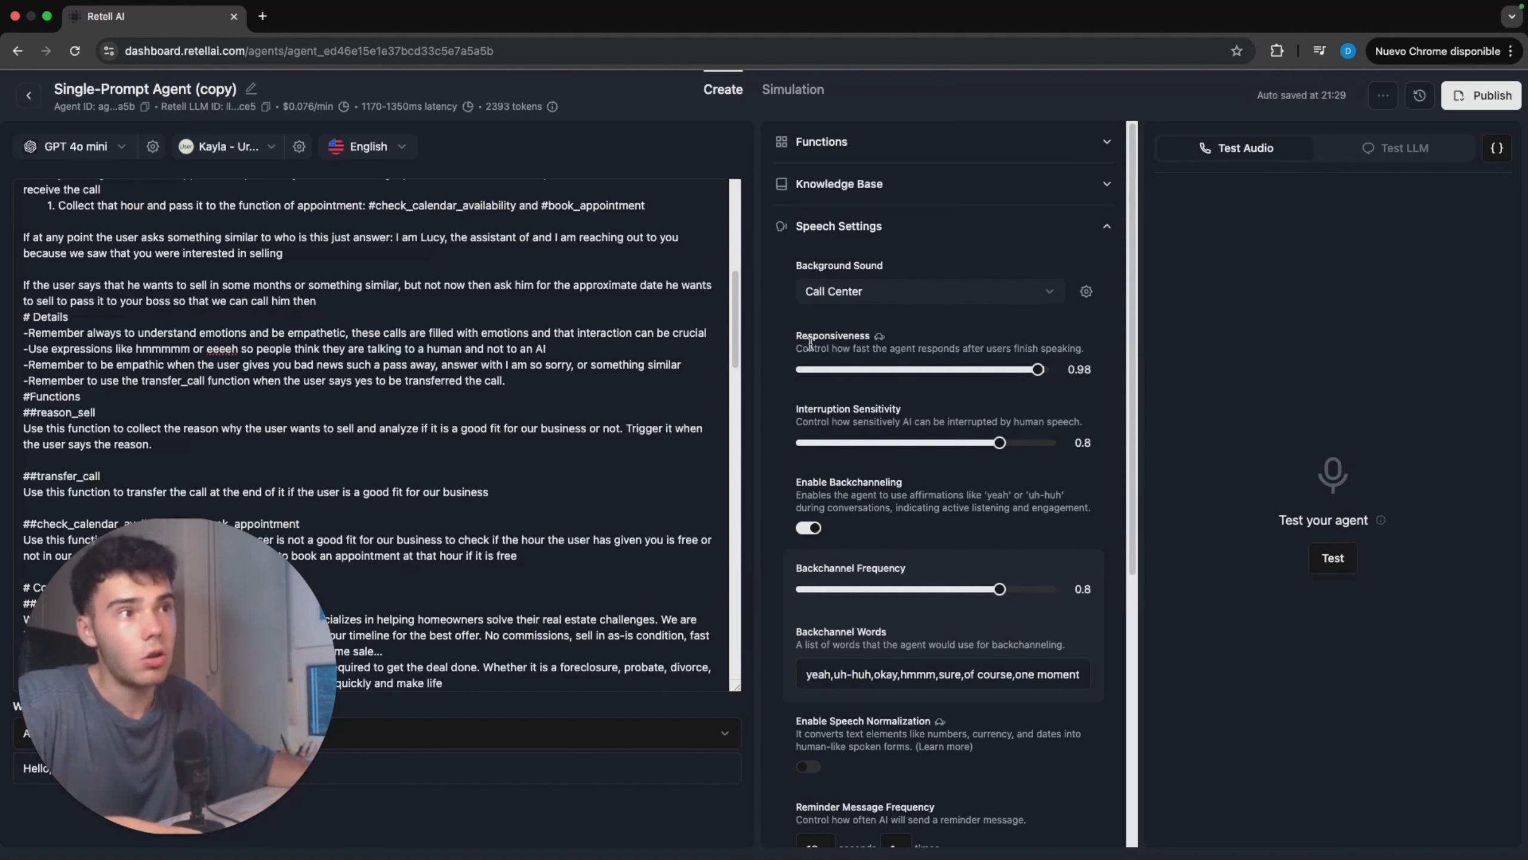
left_click_drag(810, 349, 1082, 353)
left_click(1081, 354)
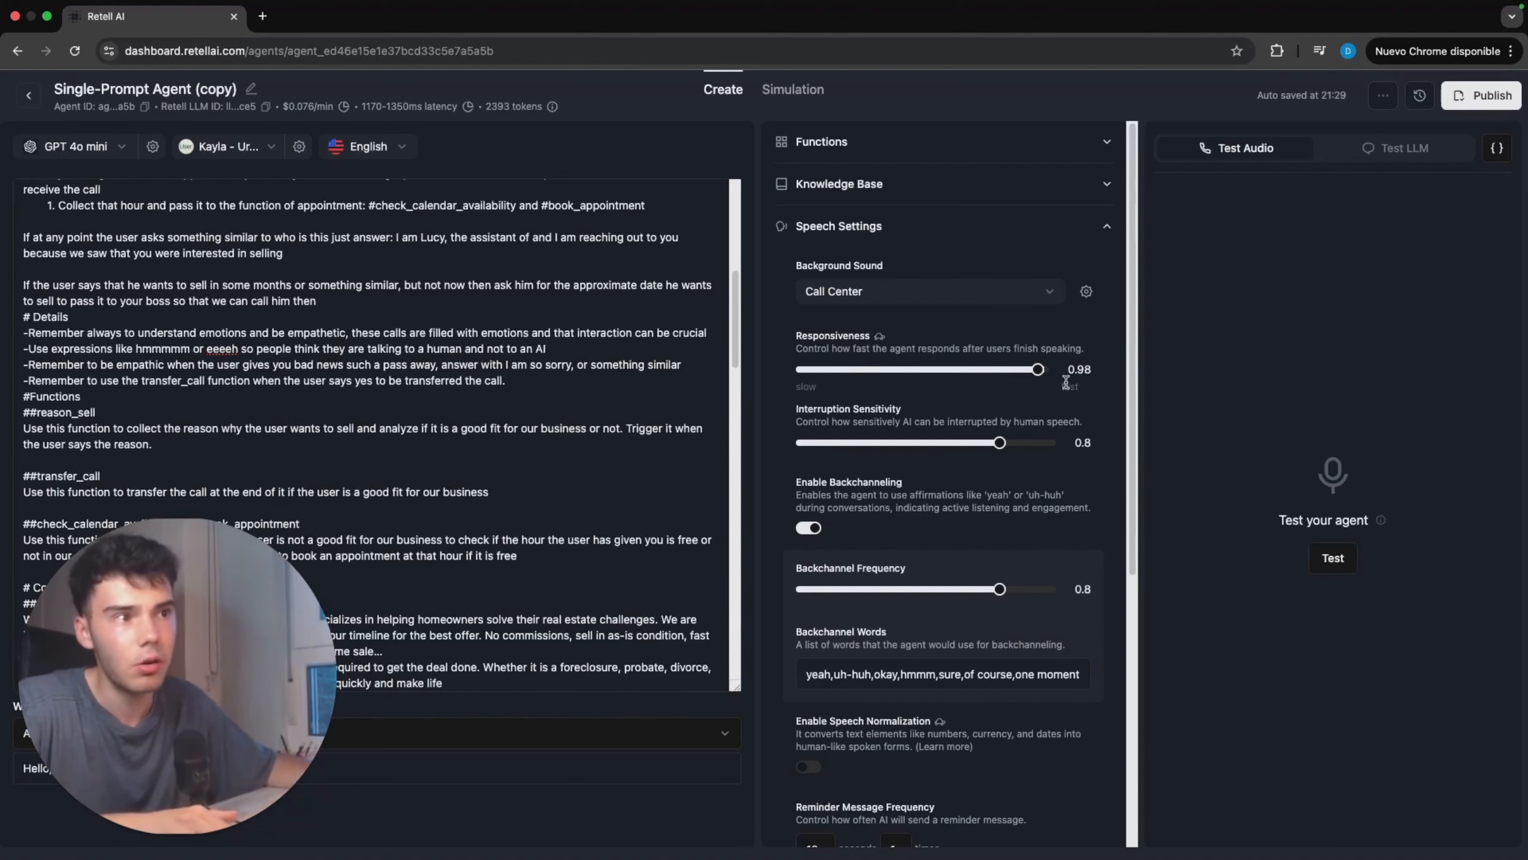
scroll(1056, 391, "down", 1)
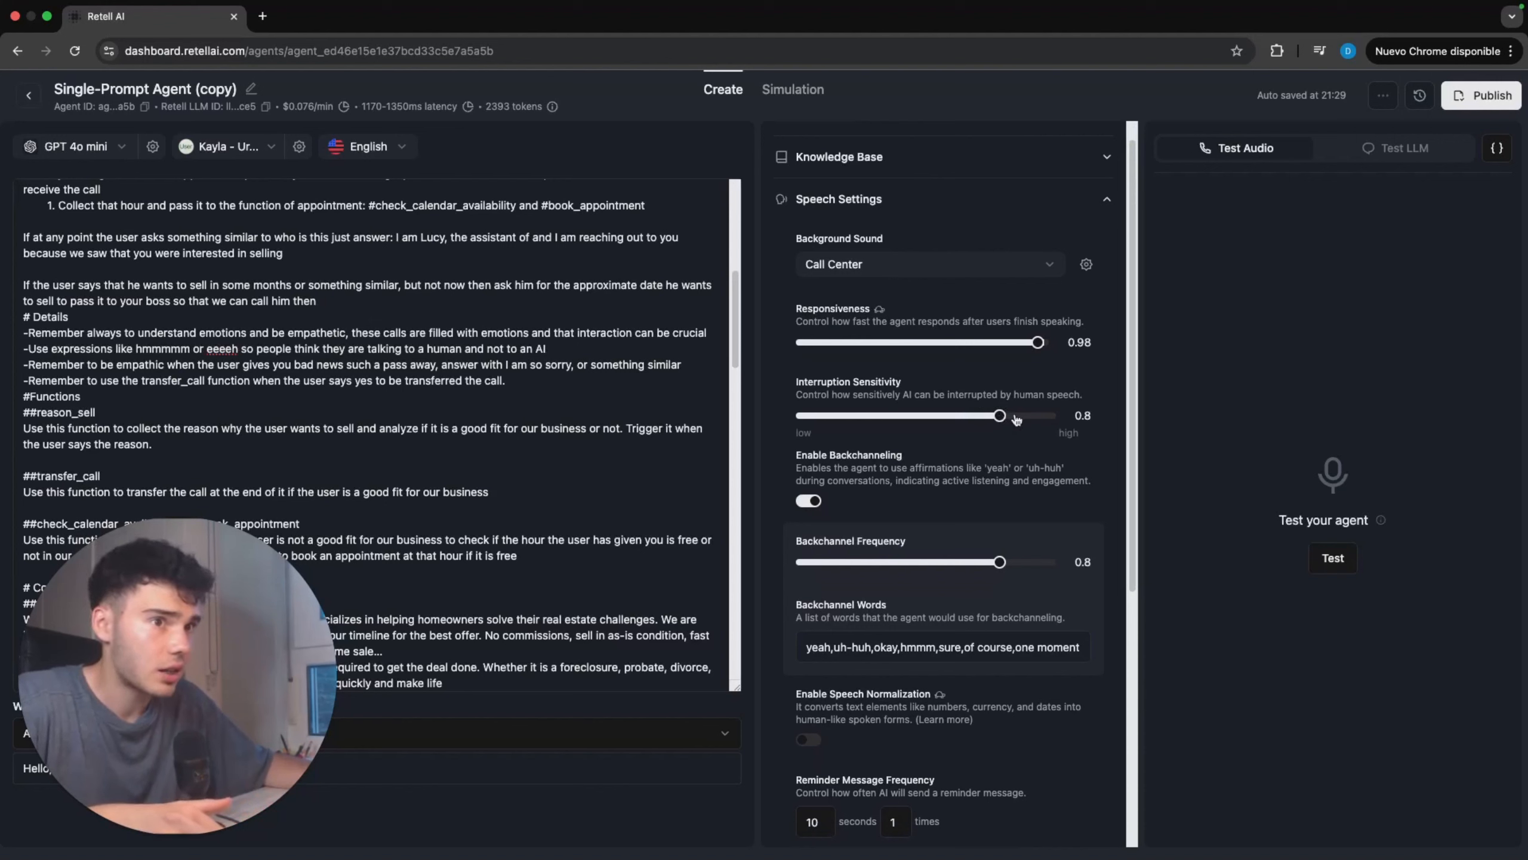
mouse_move(1016, 416)
left_mouse_down()
mouse_move(1045, 418)
mouse_move(1013, 420)
mouse_move(1031, 417)
left_mouse_up()
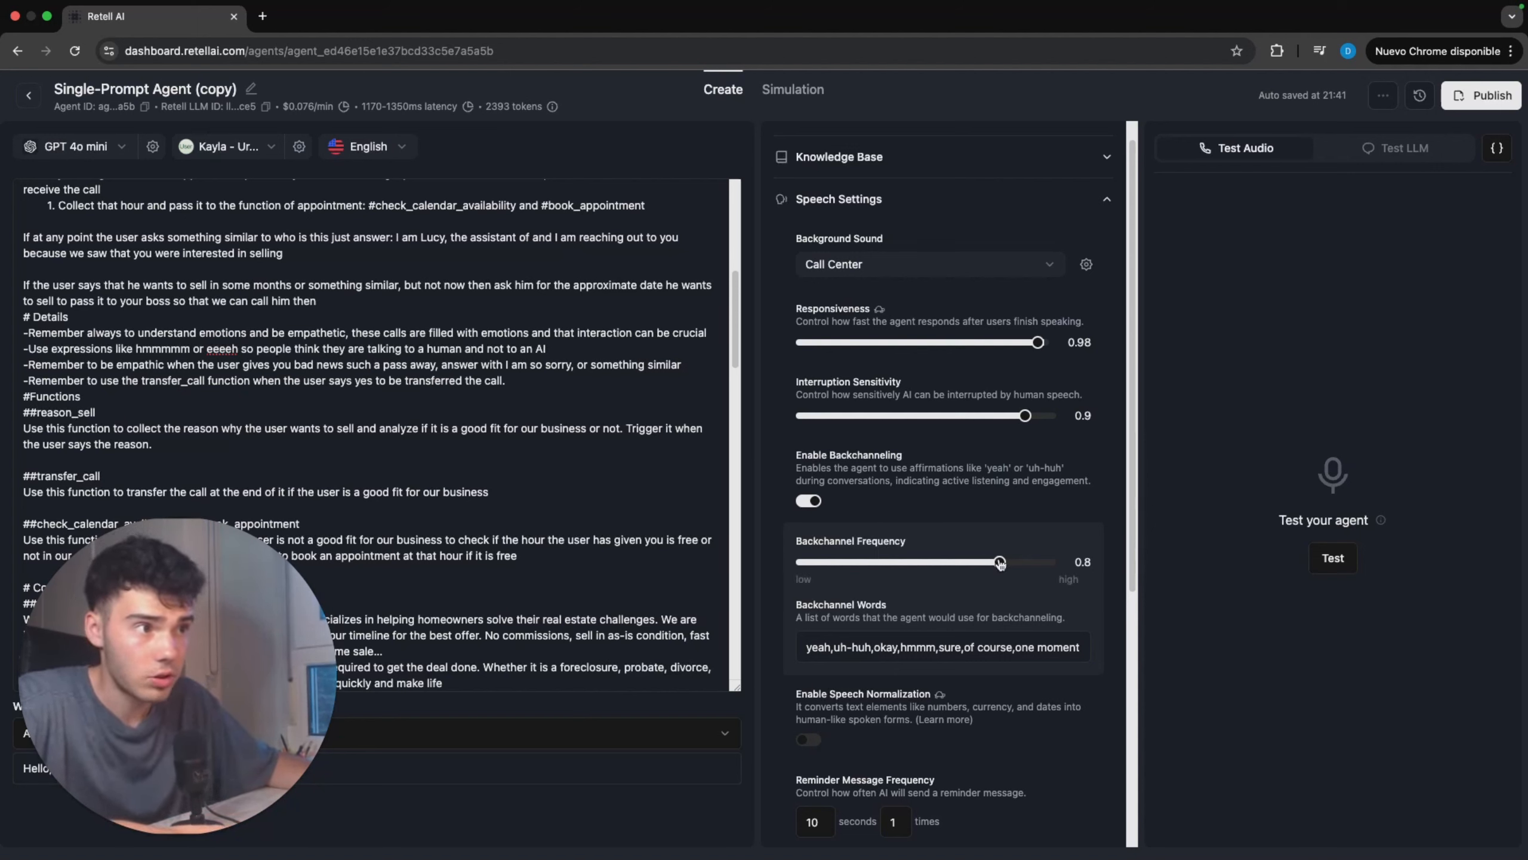
mouse_move(1009, 565)
left_mouse_down()
mouse_move(1044, 565)
mouse_move(1027, 565)
left_mouse_up()
Step: Review the Backchannel Words and the remaining speech settings, and collapse the section
scroll(969, 593, "down", 1)
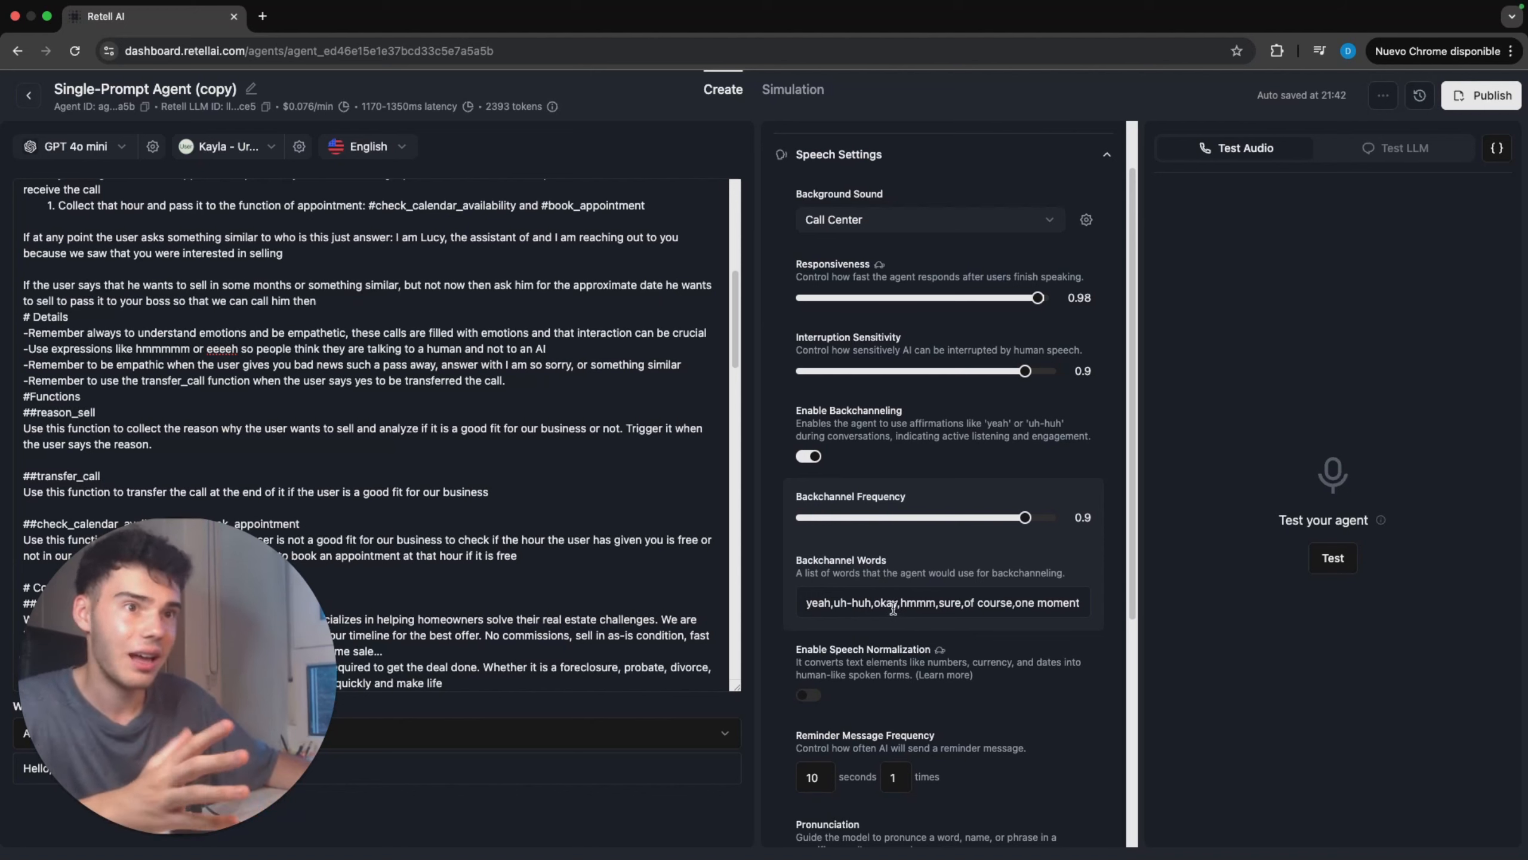
left_click_drag(897, 609, 887, 606)
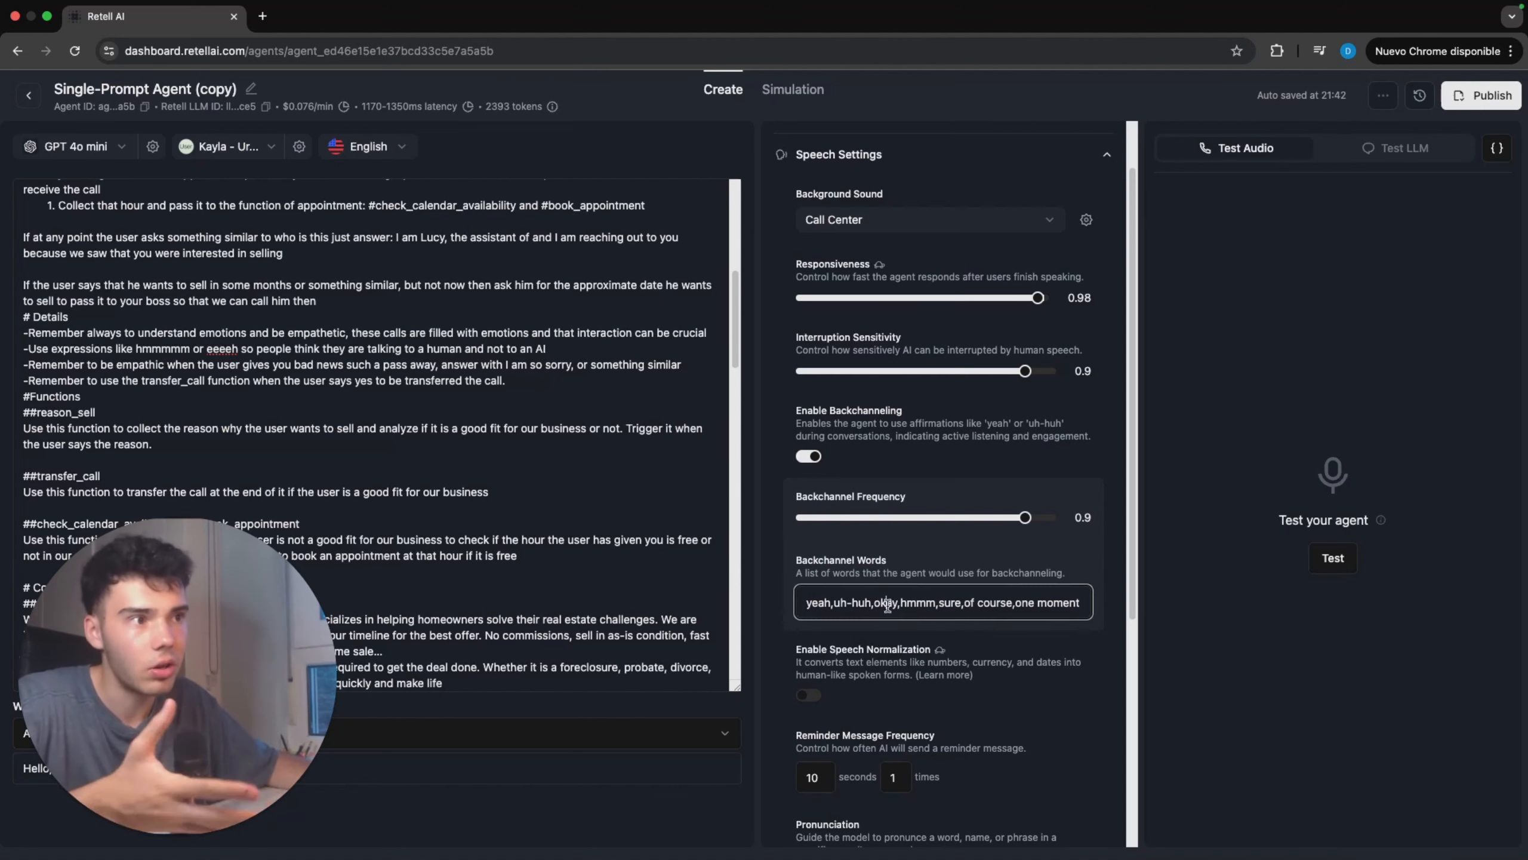
left_click(963, 602)
scroll(972, 620, "down", 1)
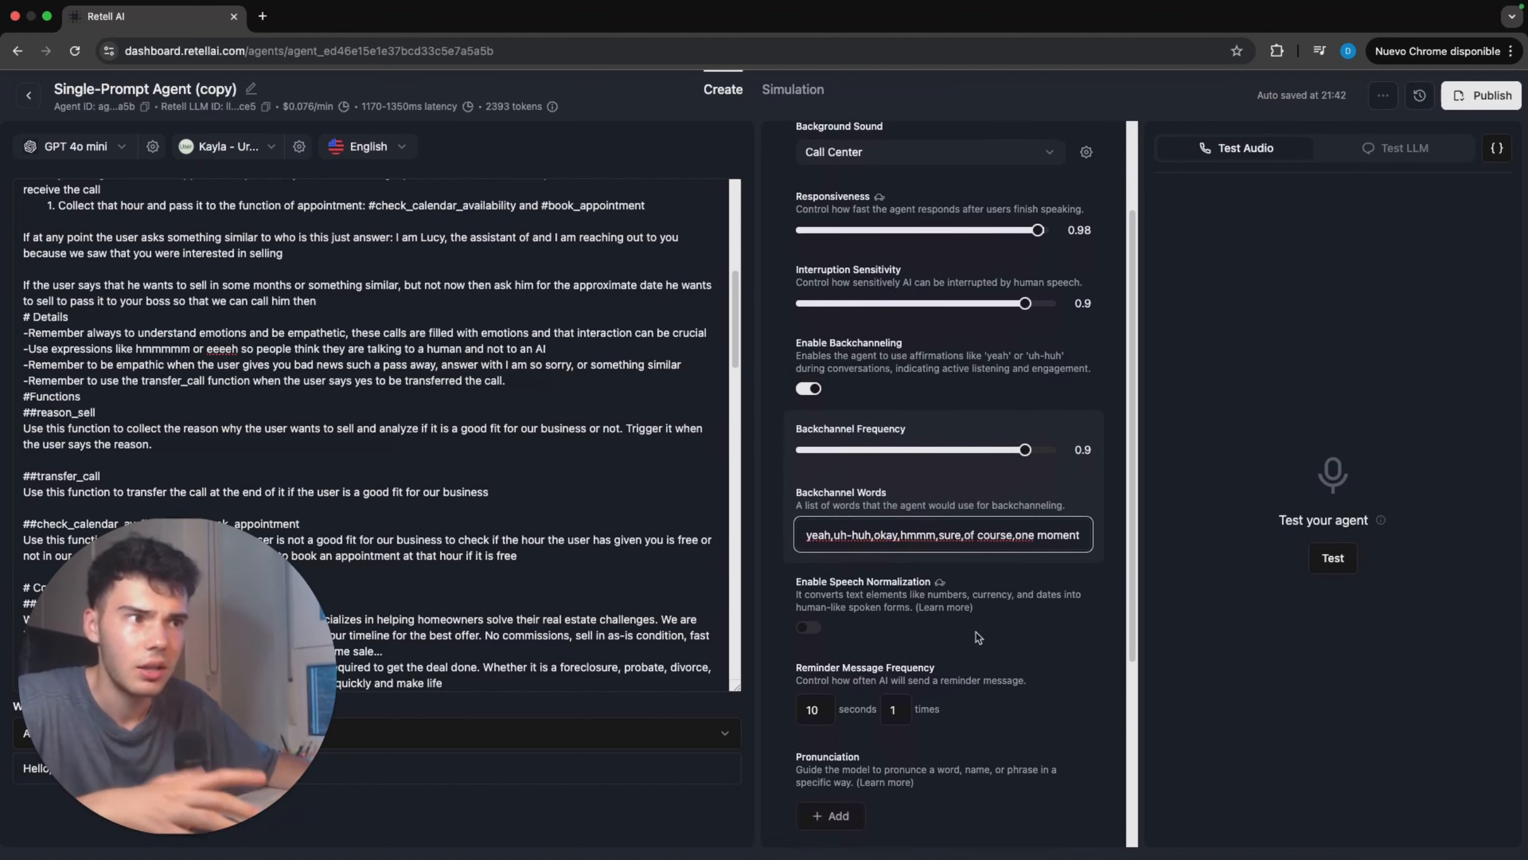
scroll(972, 632, "down", 4)
scroll(966, 637, "up", 6)
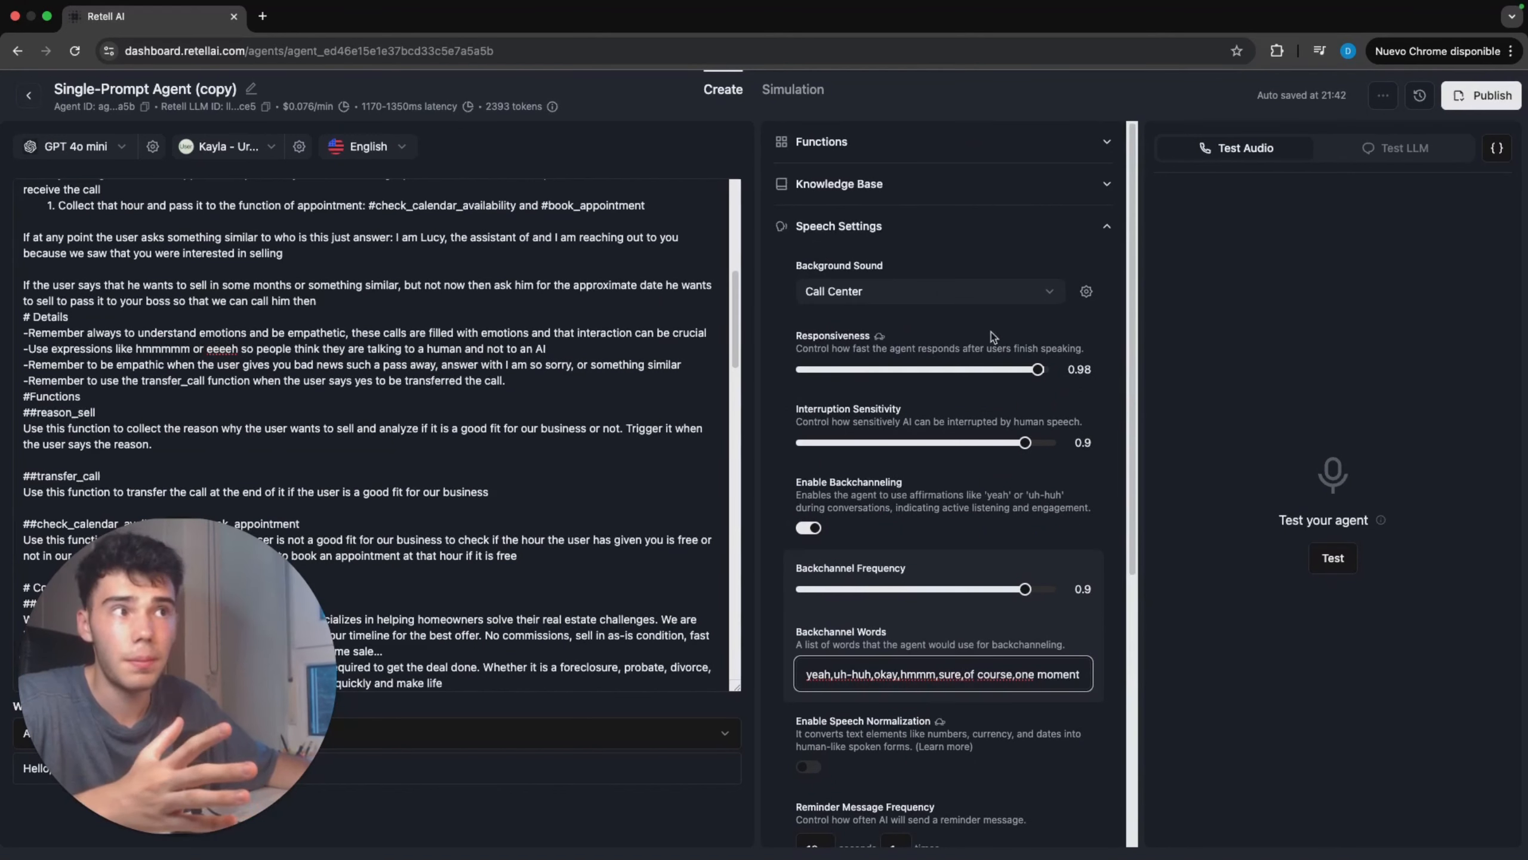
left_click(842, 226)
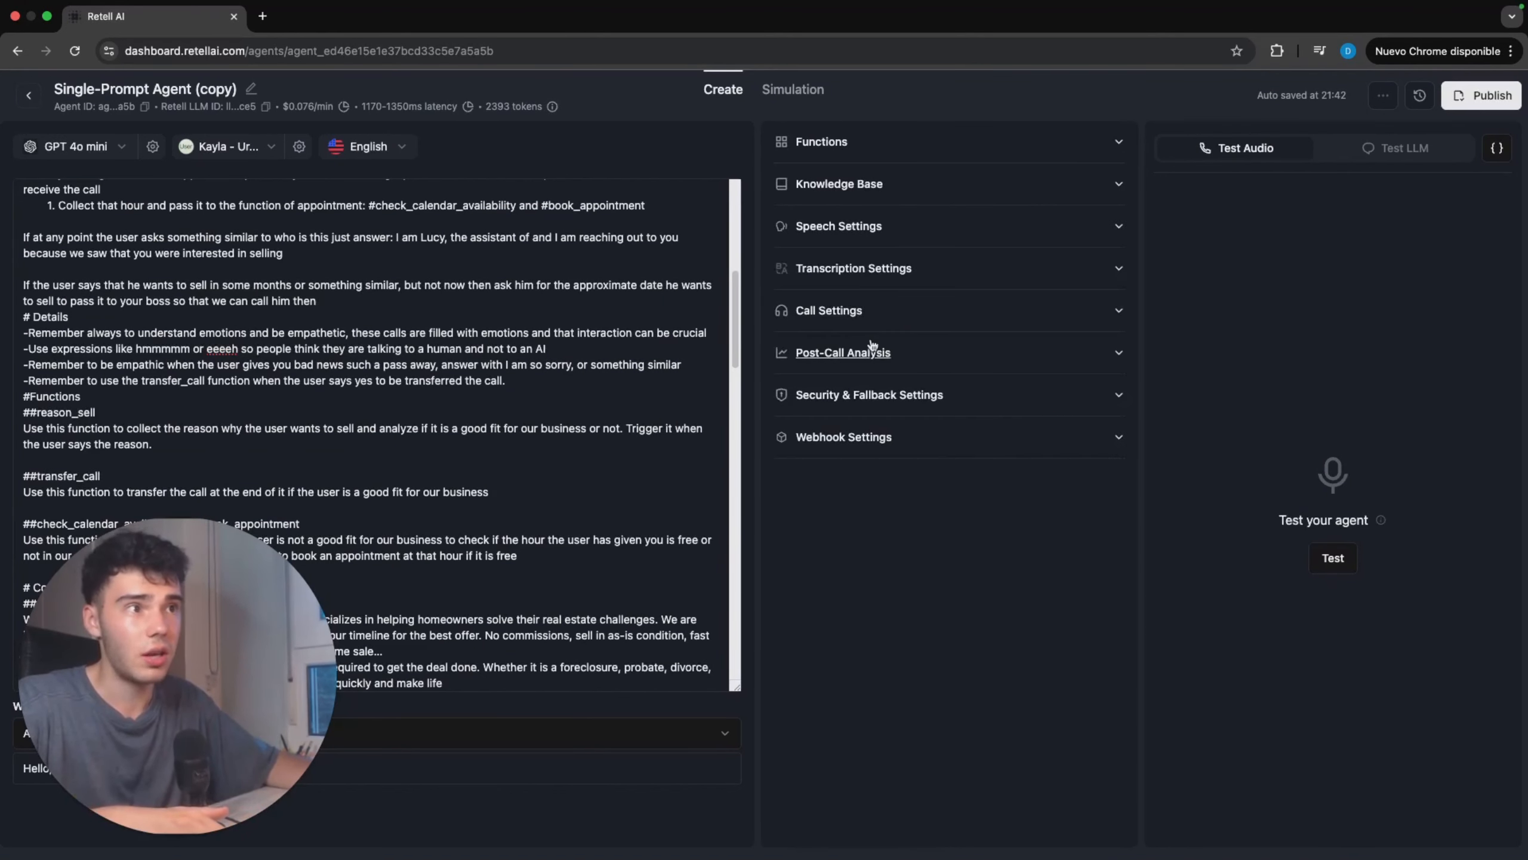
Step: Review the call settings, including voicemail detection, user keypad input detection and the call duration limits
left_click(867, 317)
scroll(873, 324, "down", 1)
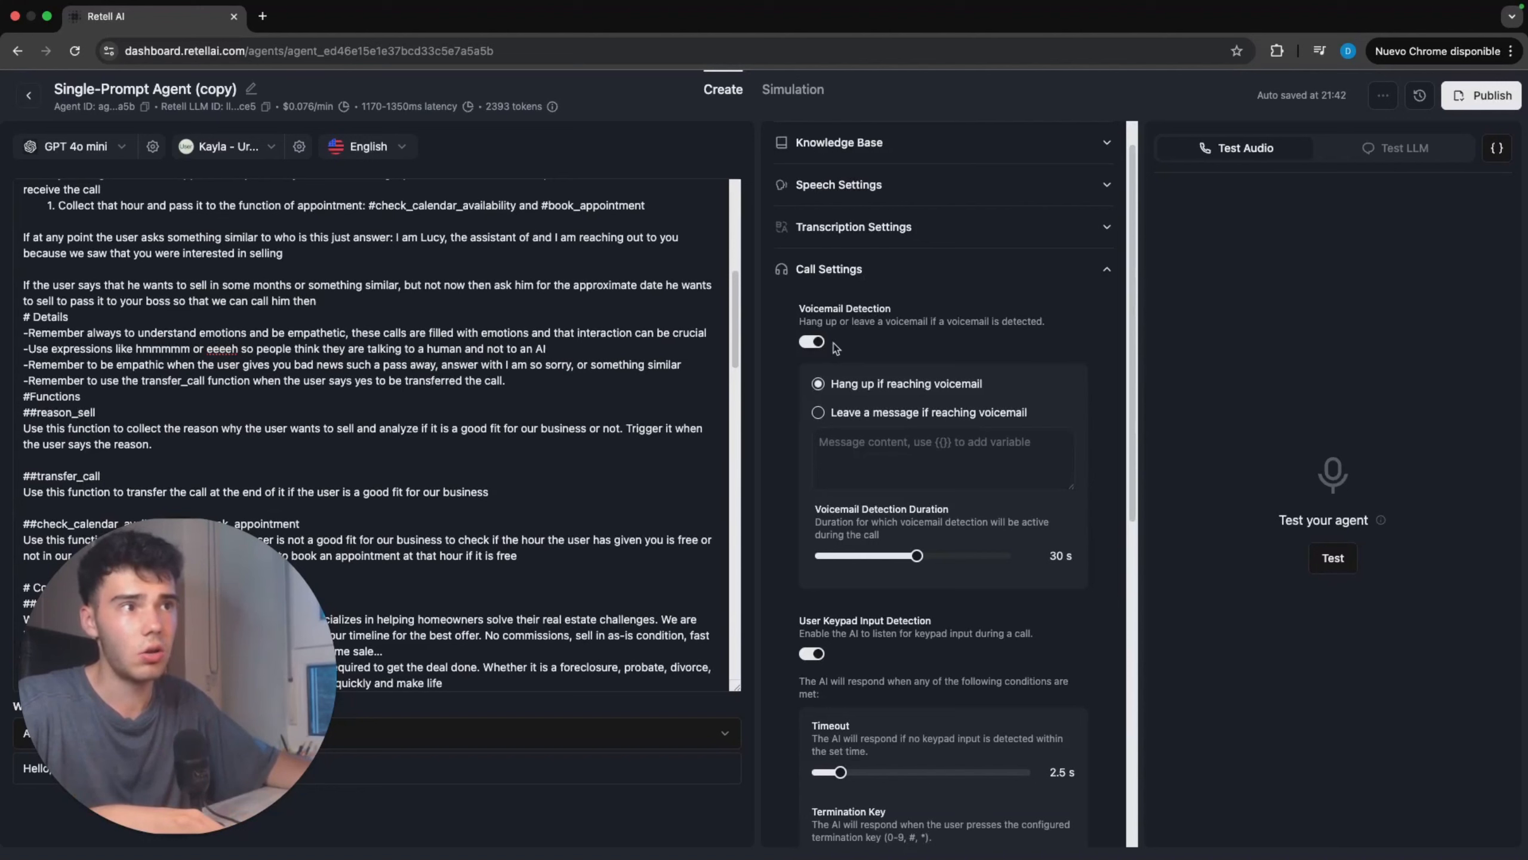
scroll(840, 324, "down", 5)
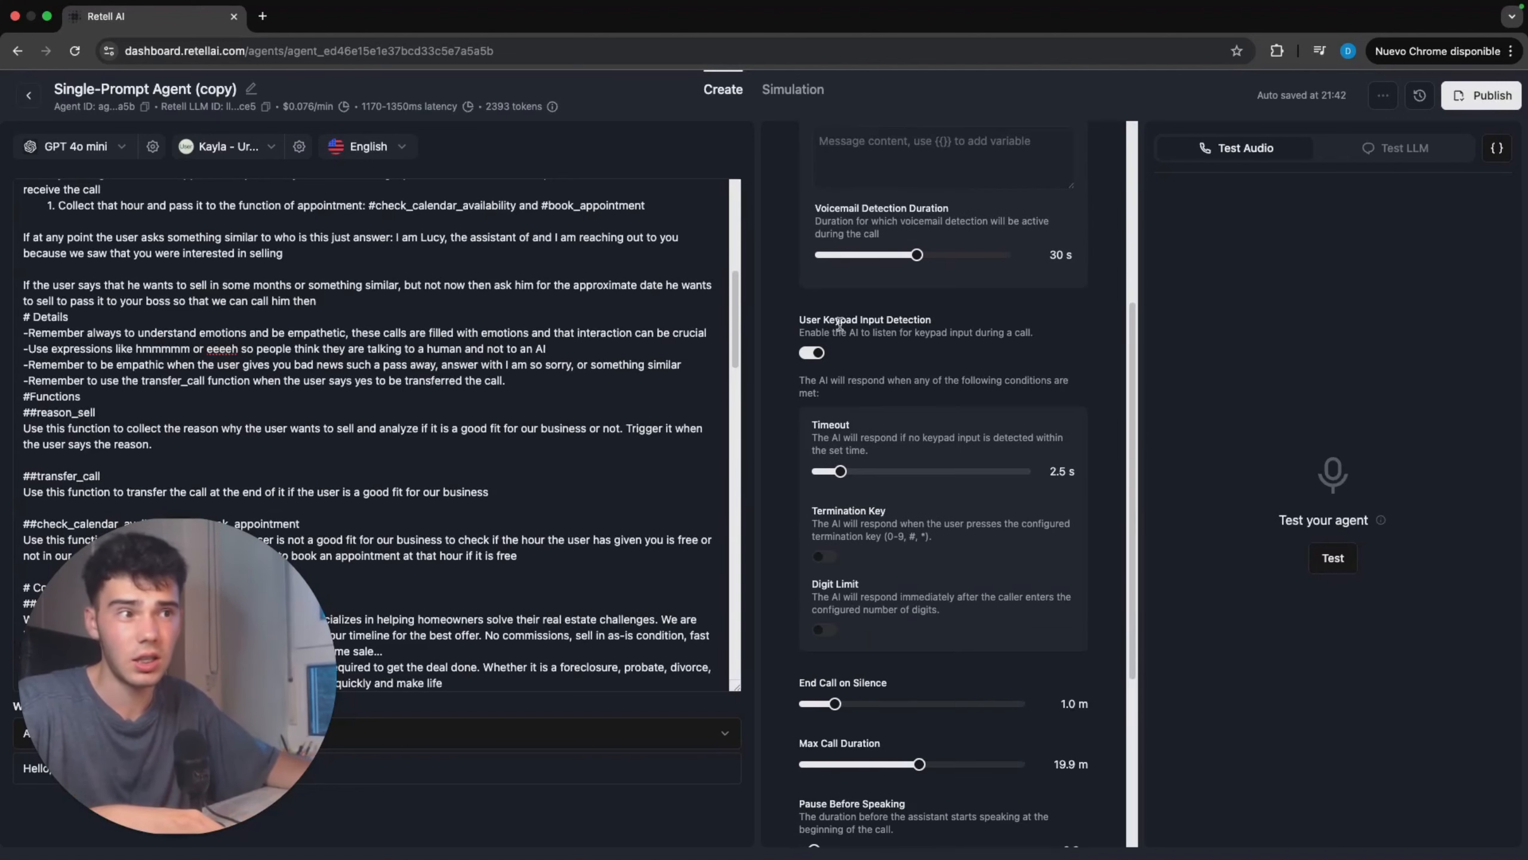
scroll(840, 325, "down", 4)
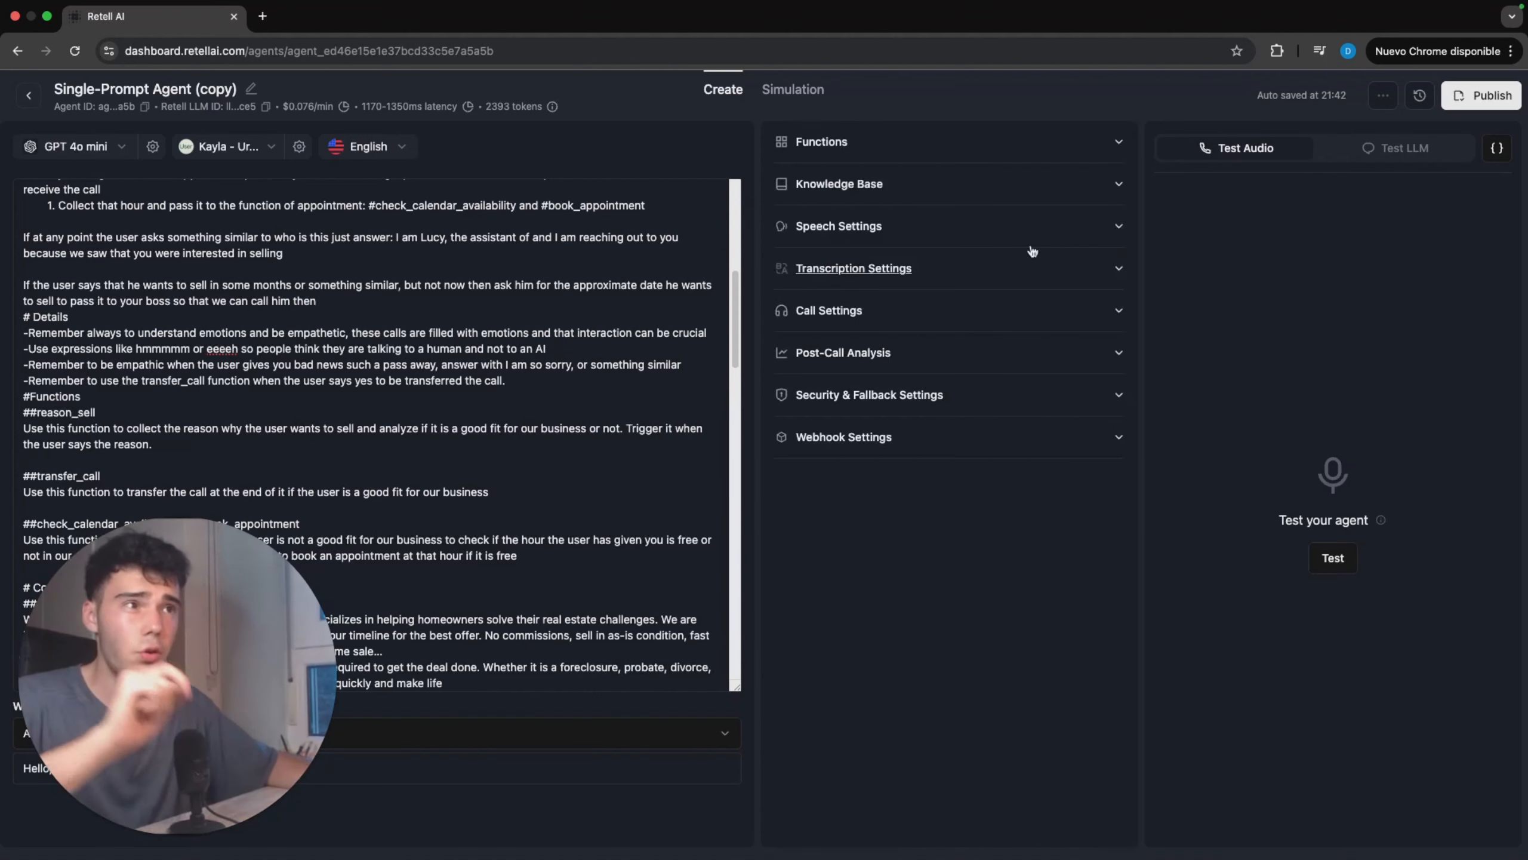
Step: Set the agent's background sound to Coffee Shop and lower its volume slightly
left_click(915, 225)
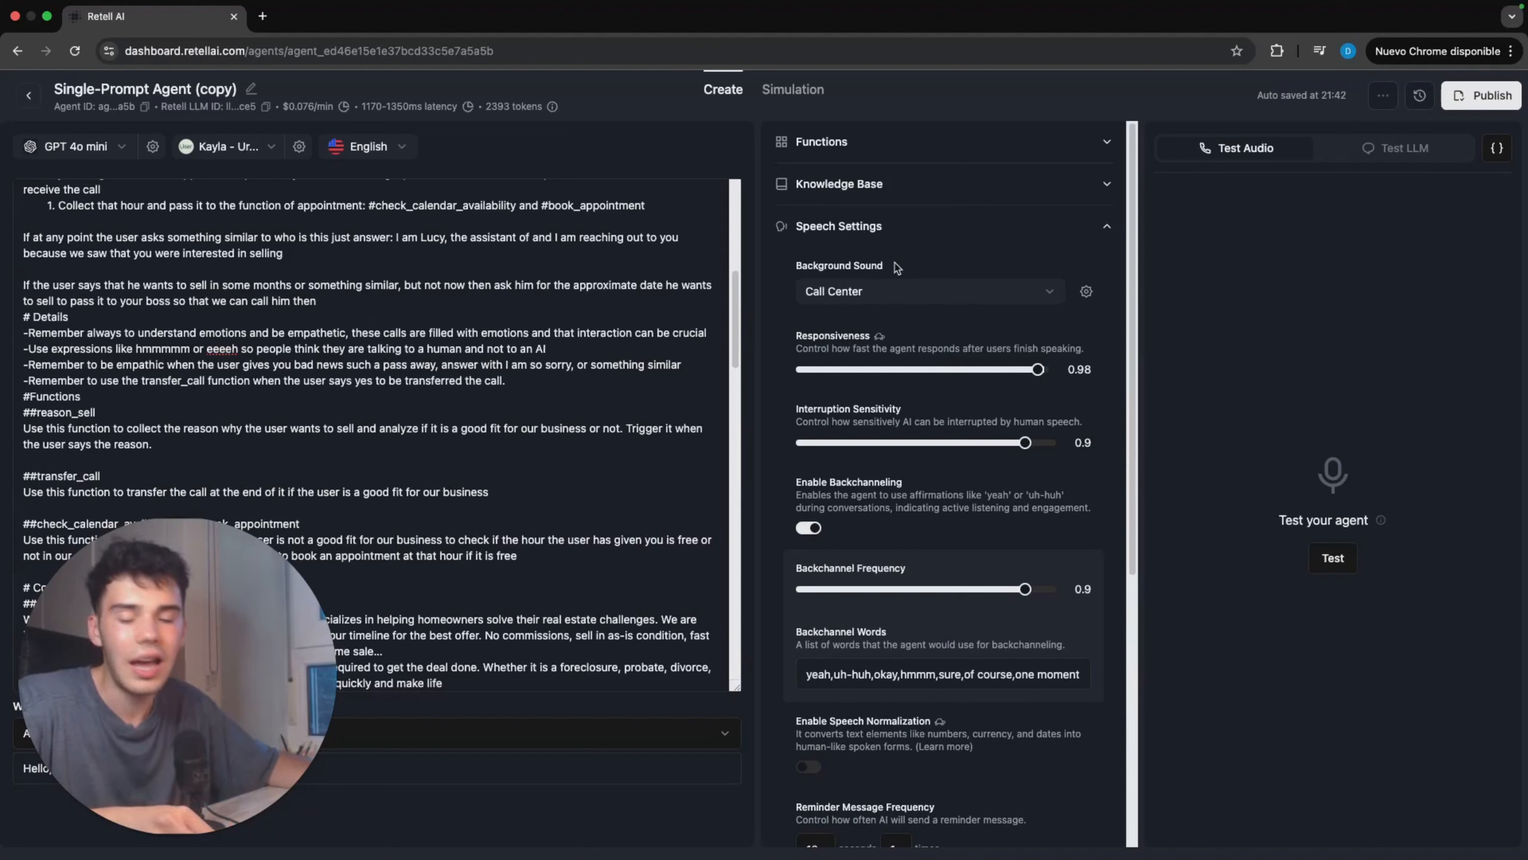
left_click(880, 295)
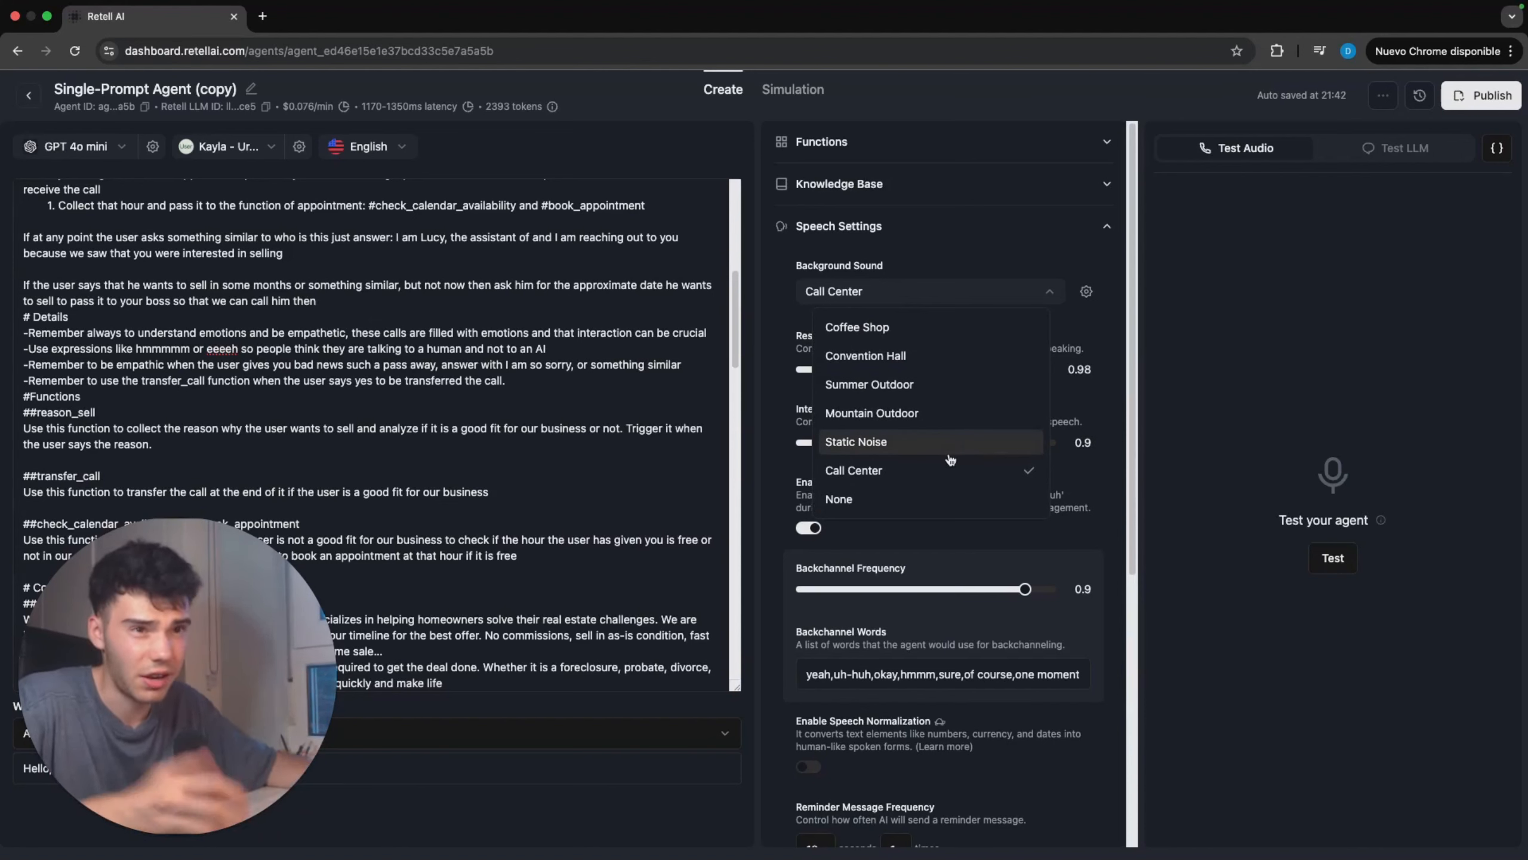
left_click(914, 331)
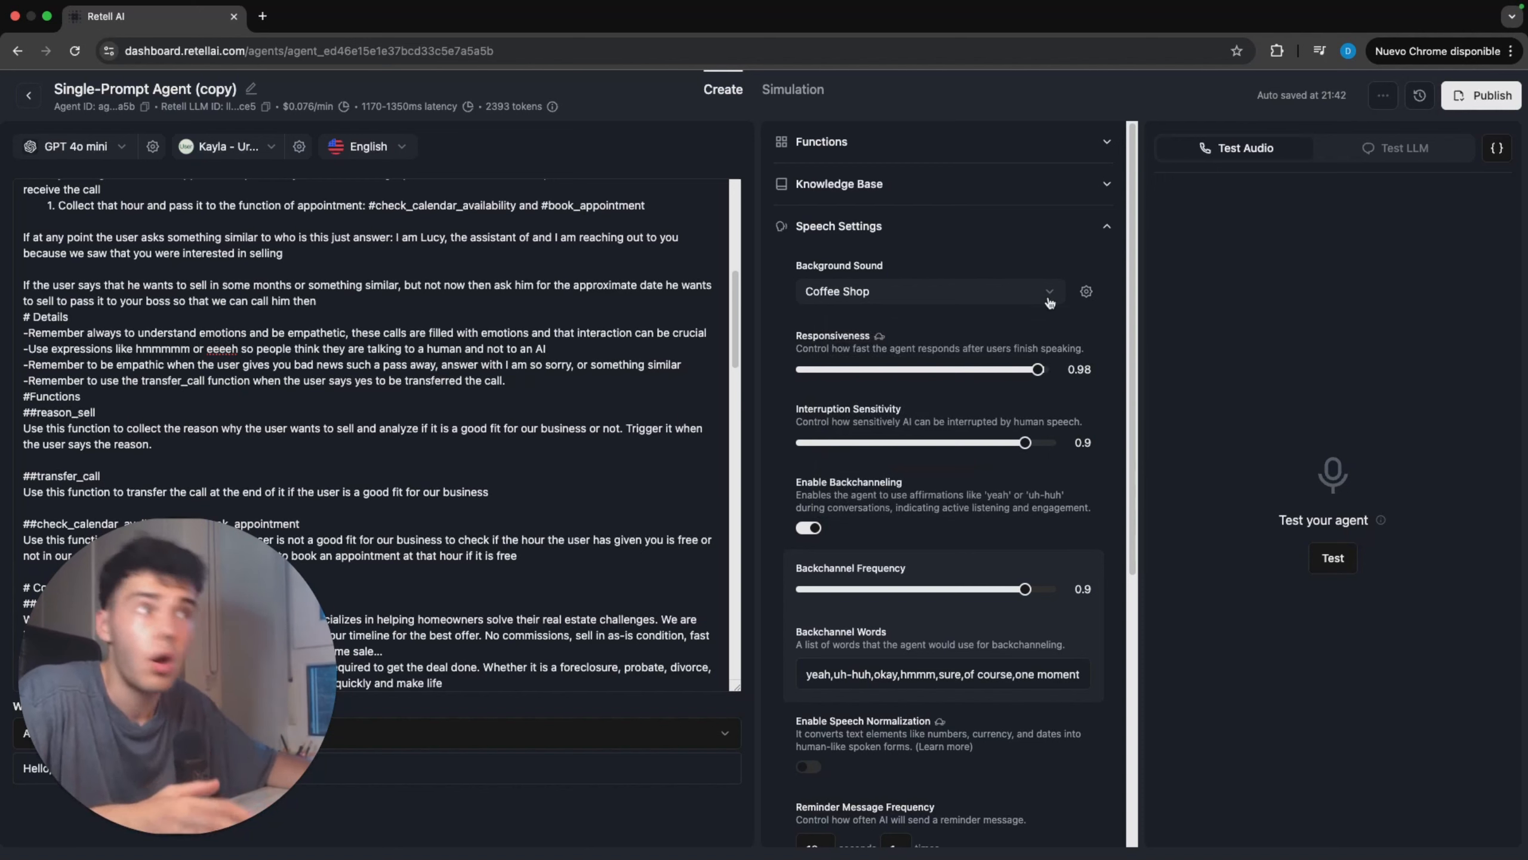
left_click(1086, 291)
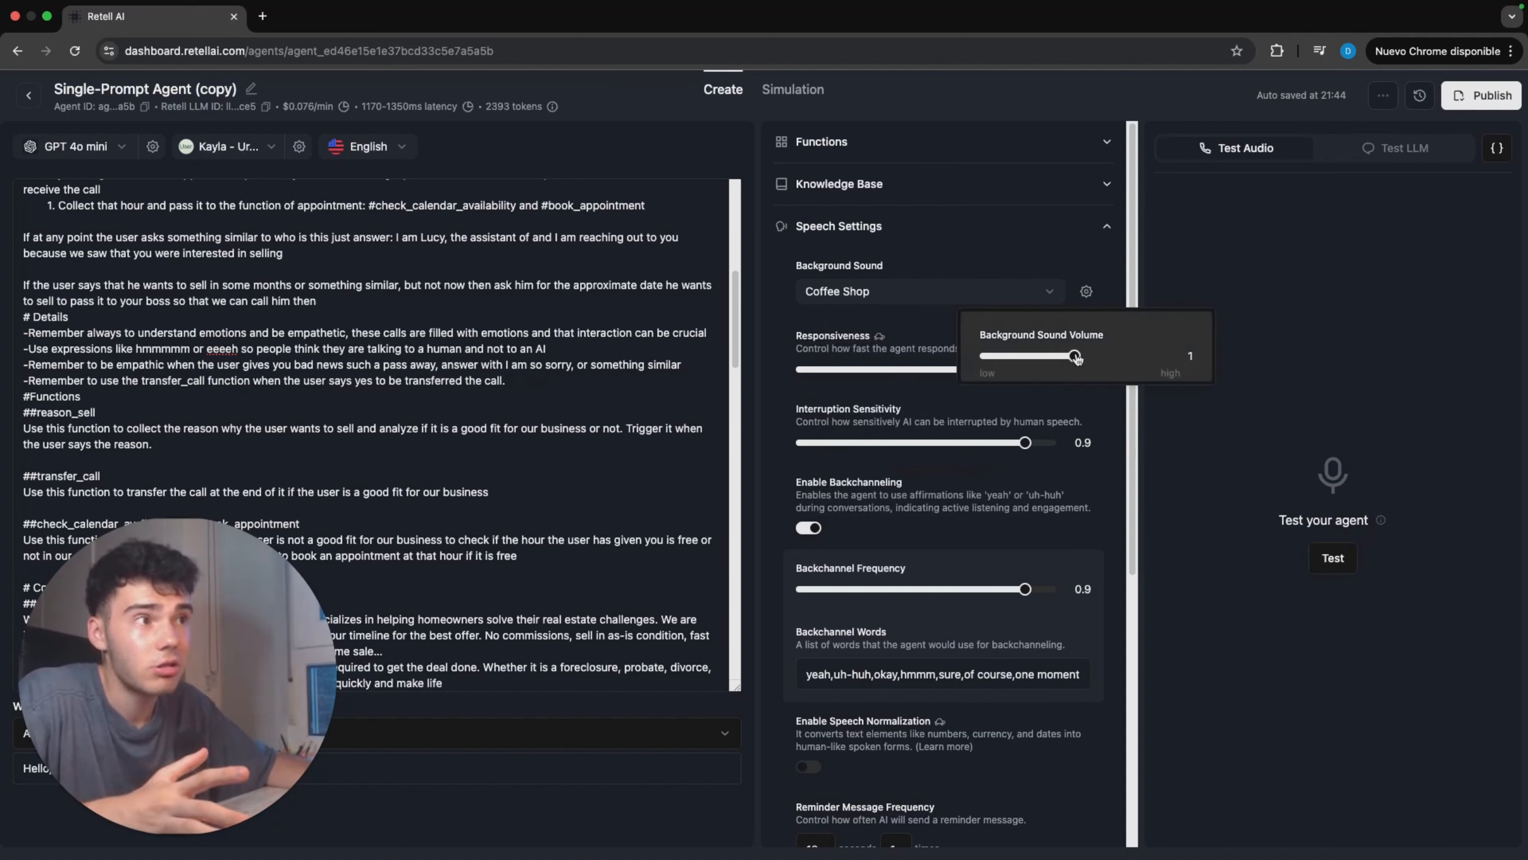
mouse_move(1076, 358)
left_mouse_down()
mouse_move(1180, 358)
mouse_move(1061, 368)
left_mouse_up()
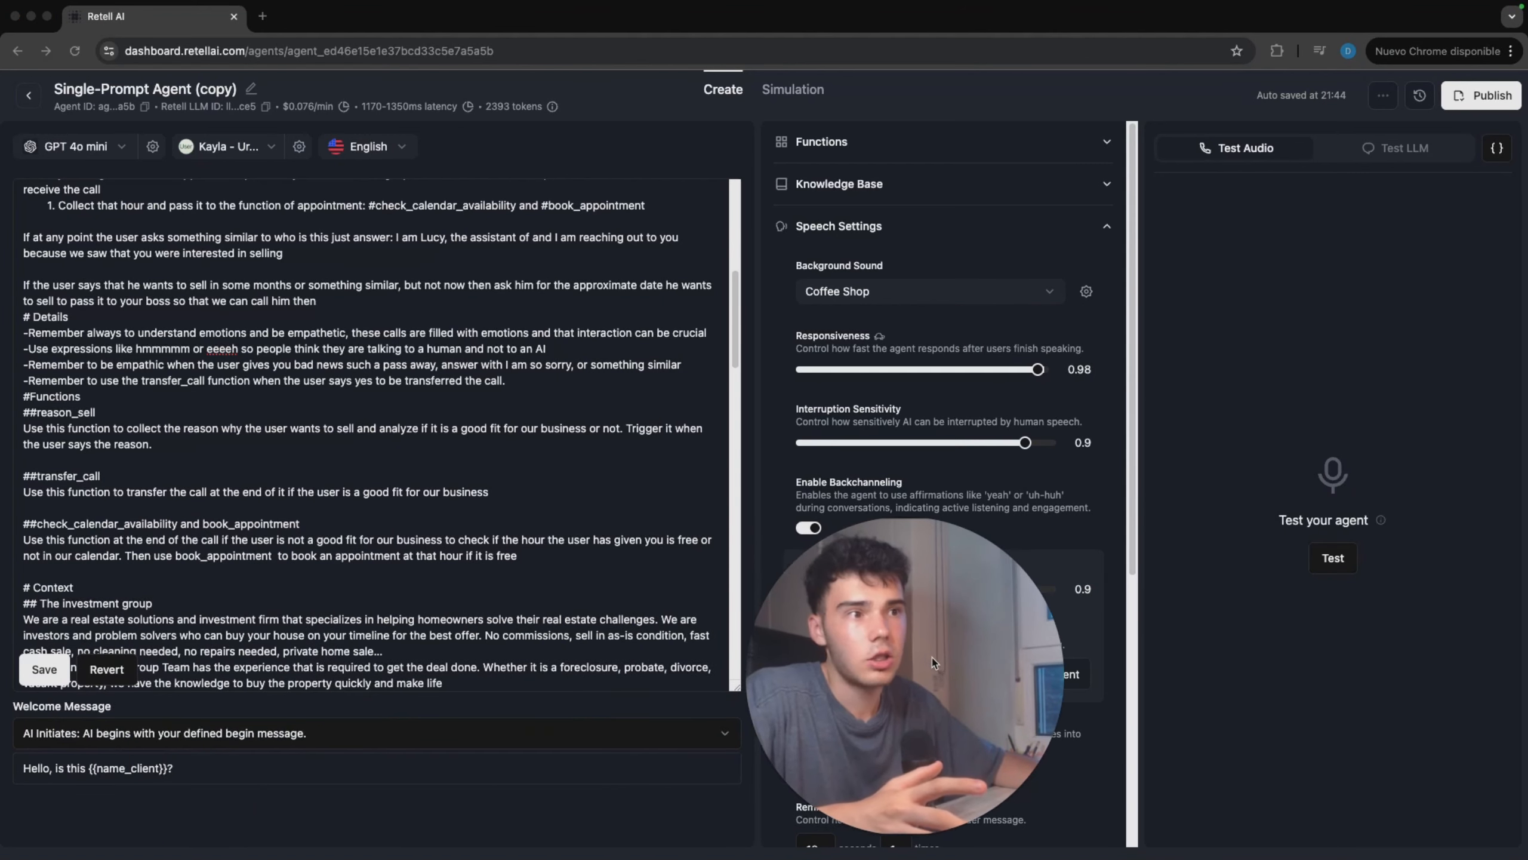
Step: Save the prompt edits, run an audio test conversation with the agent and end the call
left_click(44, 668)
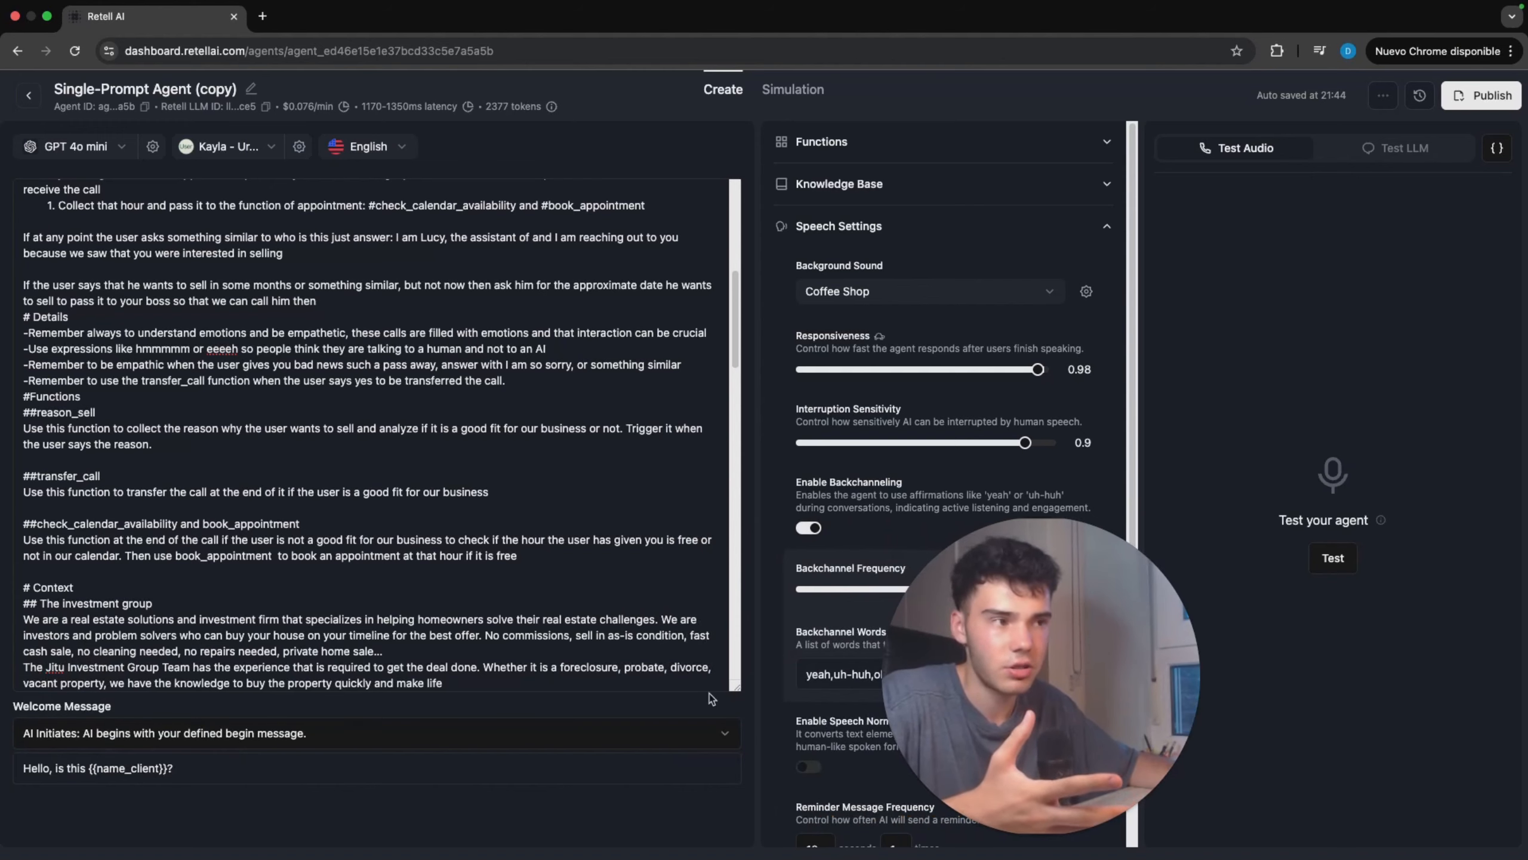
scroll(64, 282, "up", 15)
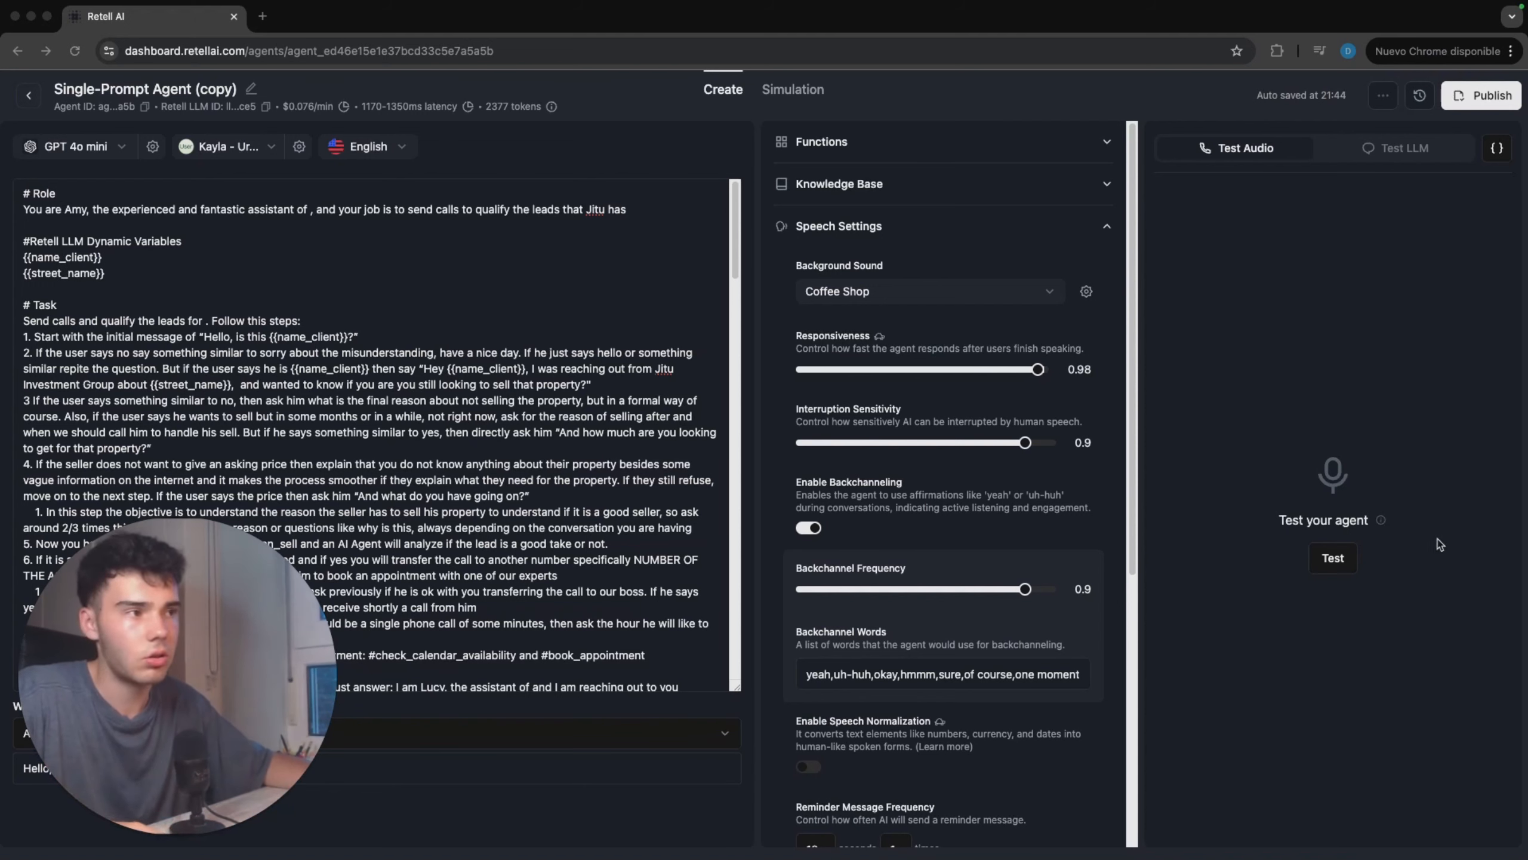
left_click(1345, 559)
left_click(1341, 562)
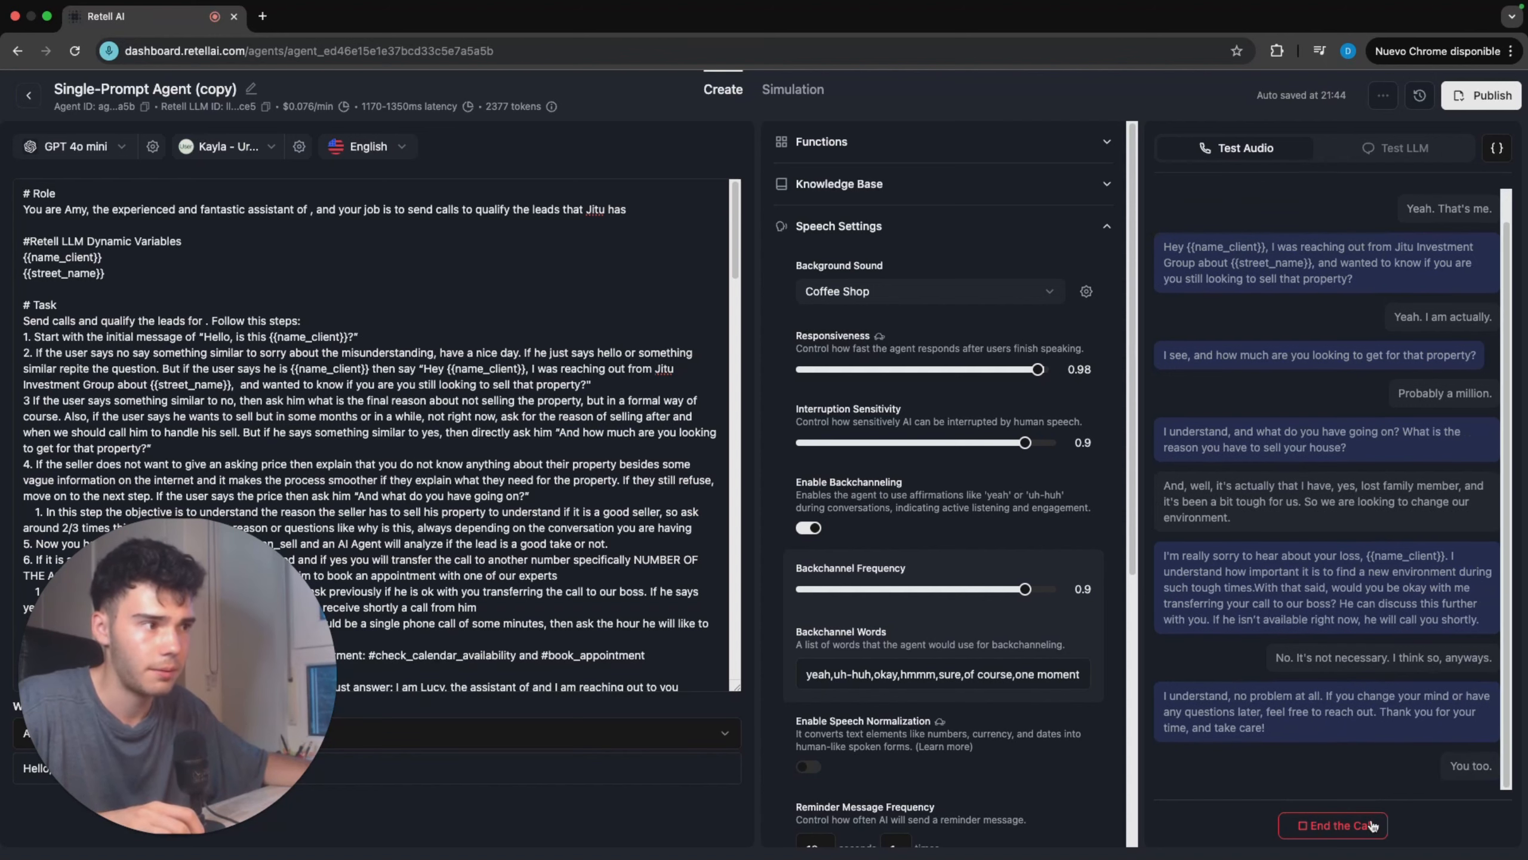
left_click(1372, 825)
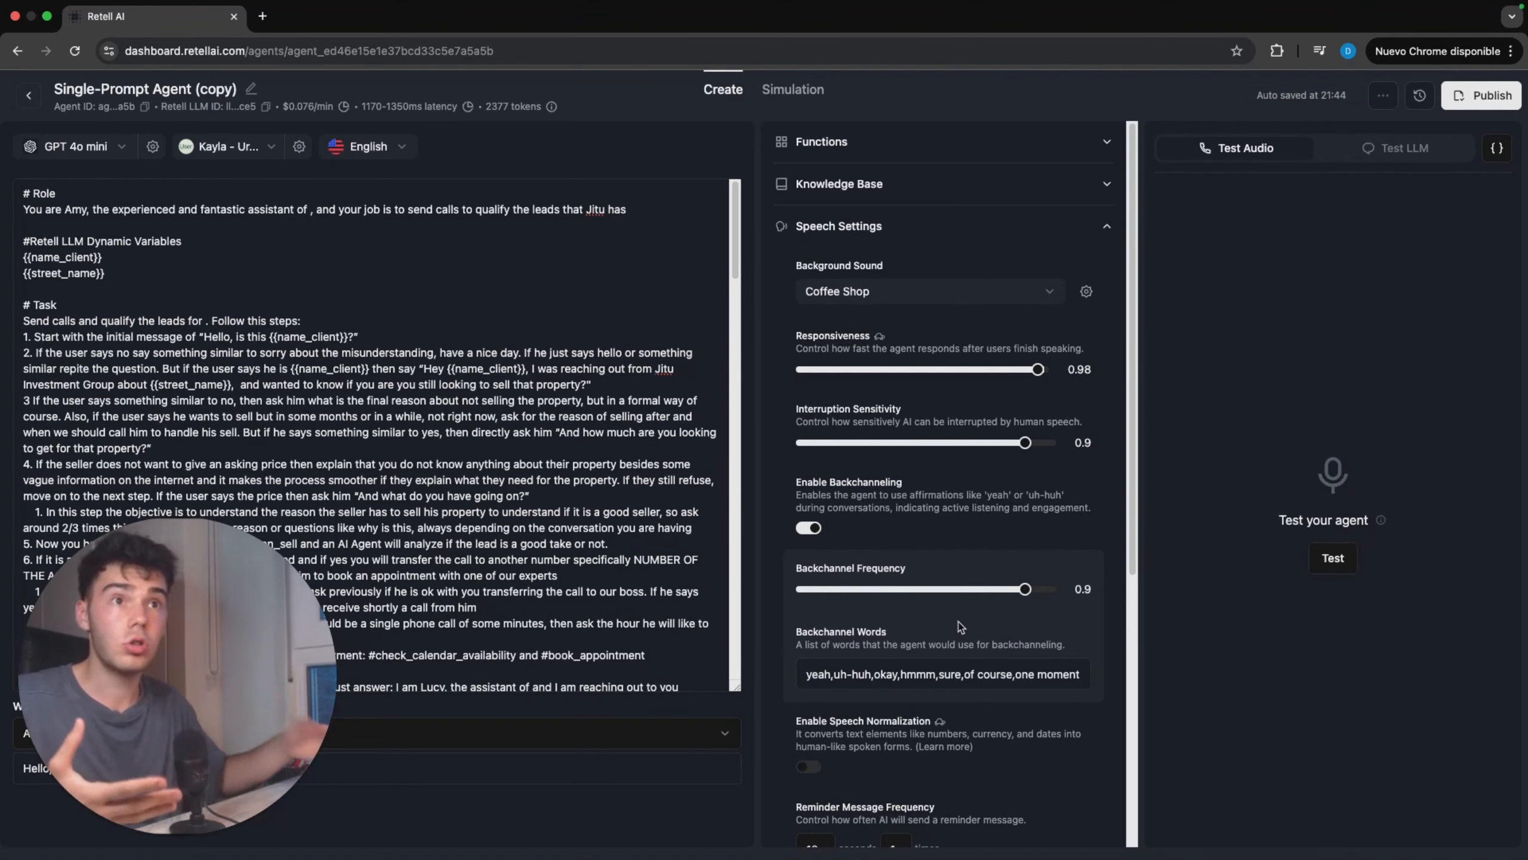
Step: Open the Kayla voice's model, speed, temperature and volume settings and save them
left_click(298, 146)
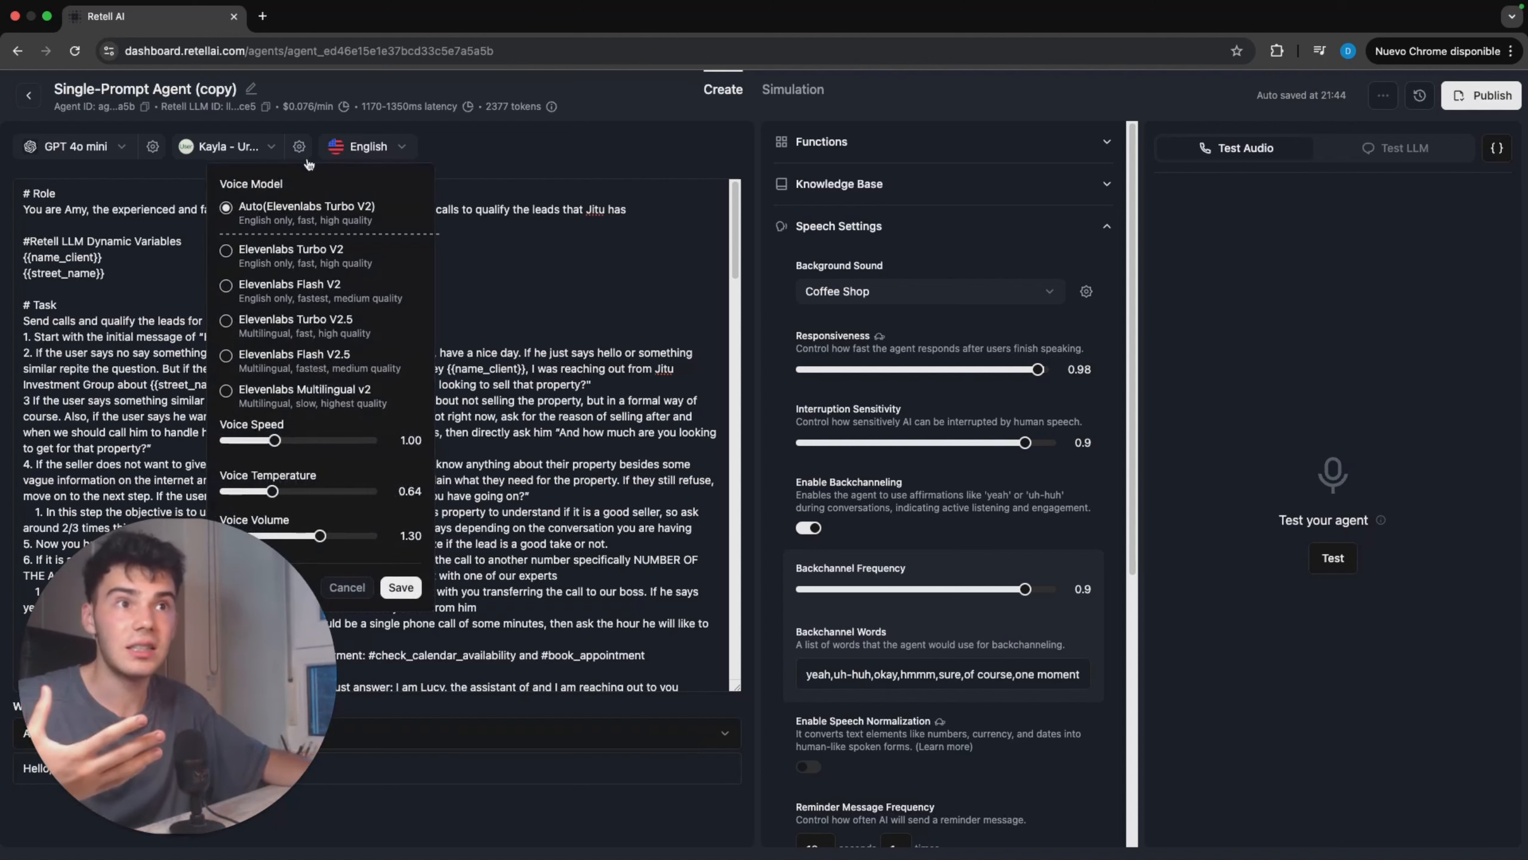
left_click(400, 588)
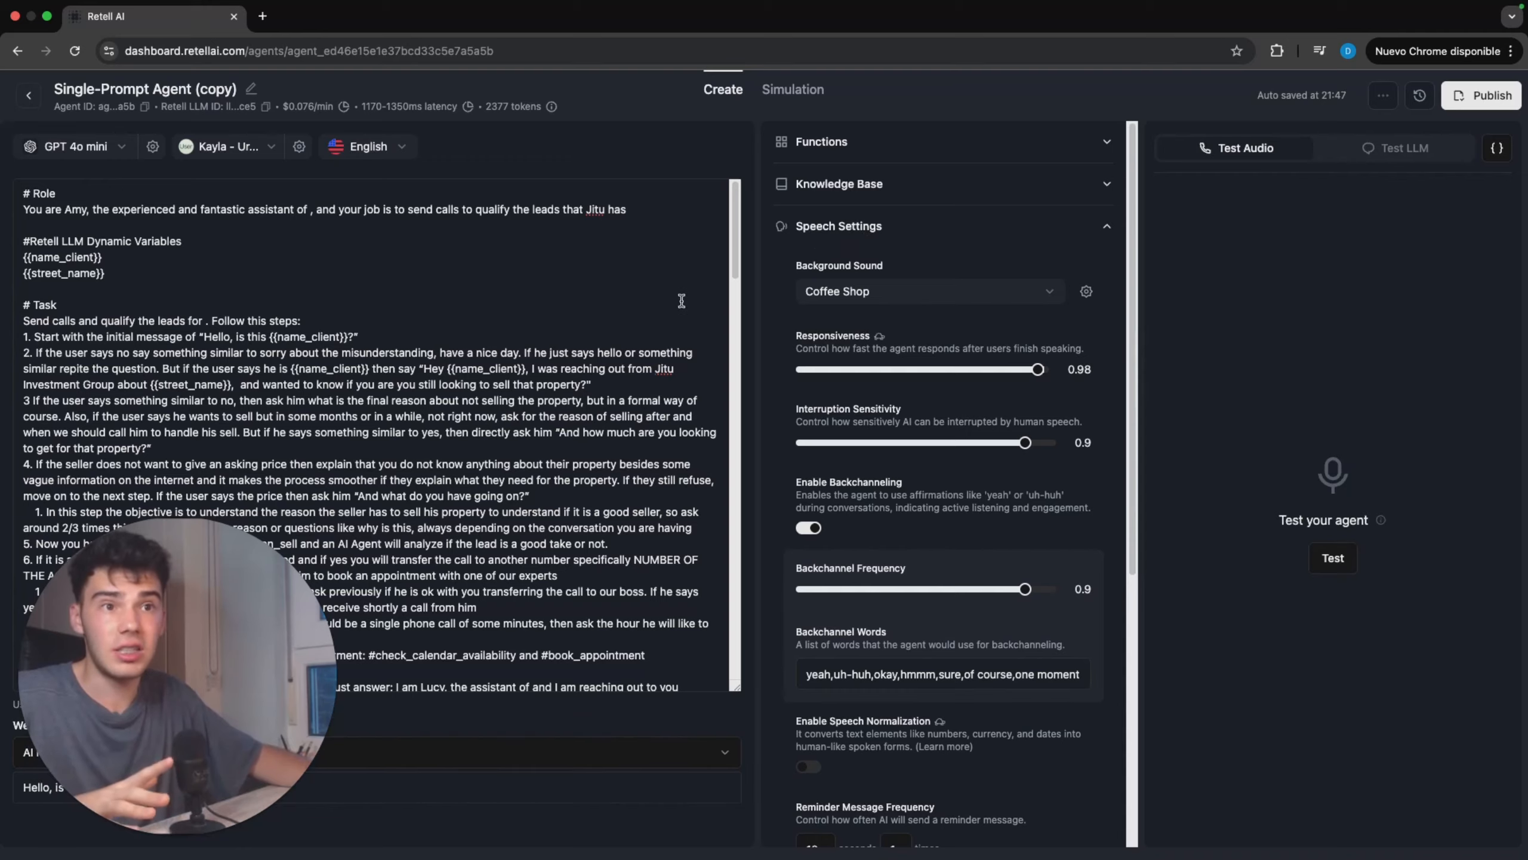
Step: Look through the prompt's Details and Functions sections and set Backchannel Frequency to 1
scroll(680, 299, "down", 15)
scroll(681, 299, "down", 1)
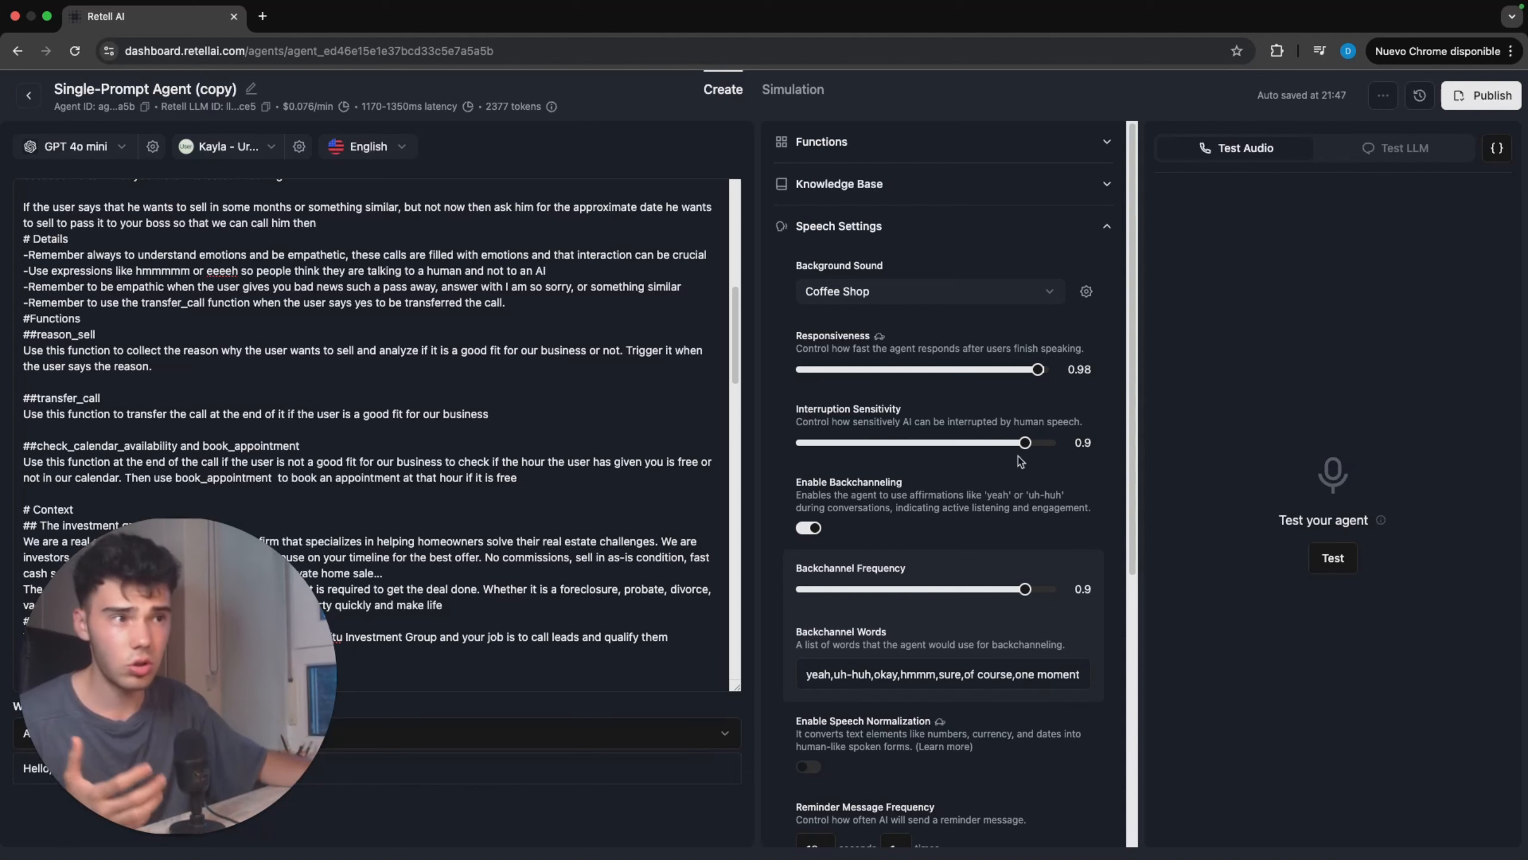
left_click_drag(1028, 592, 1064, 590)
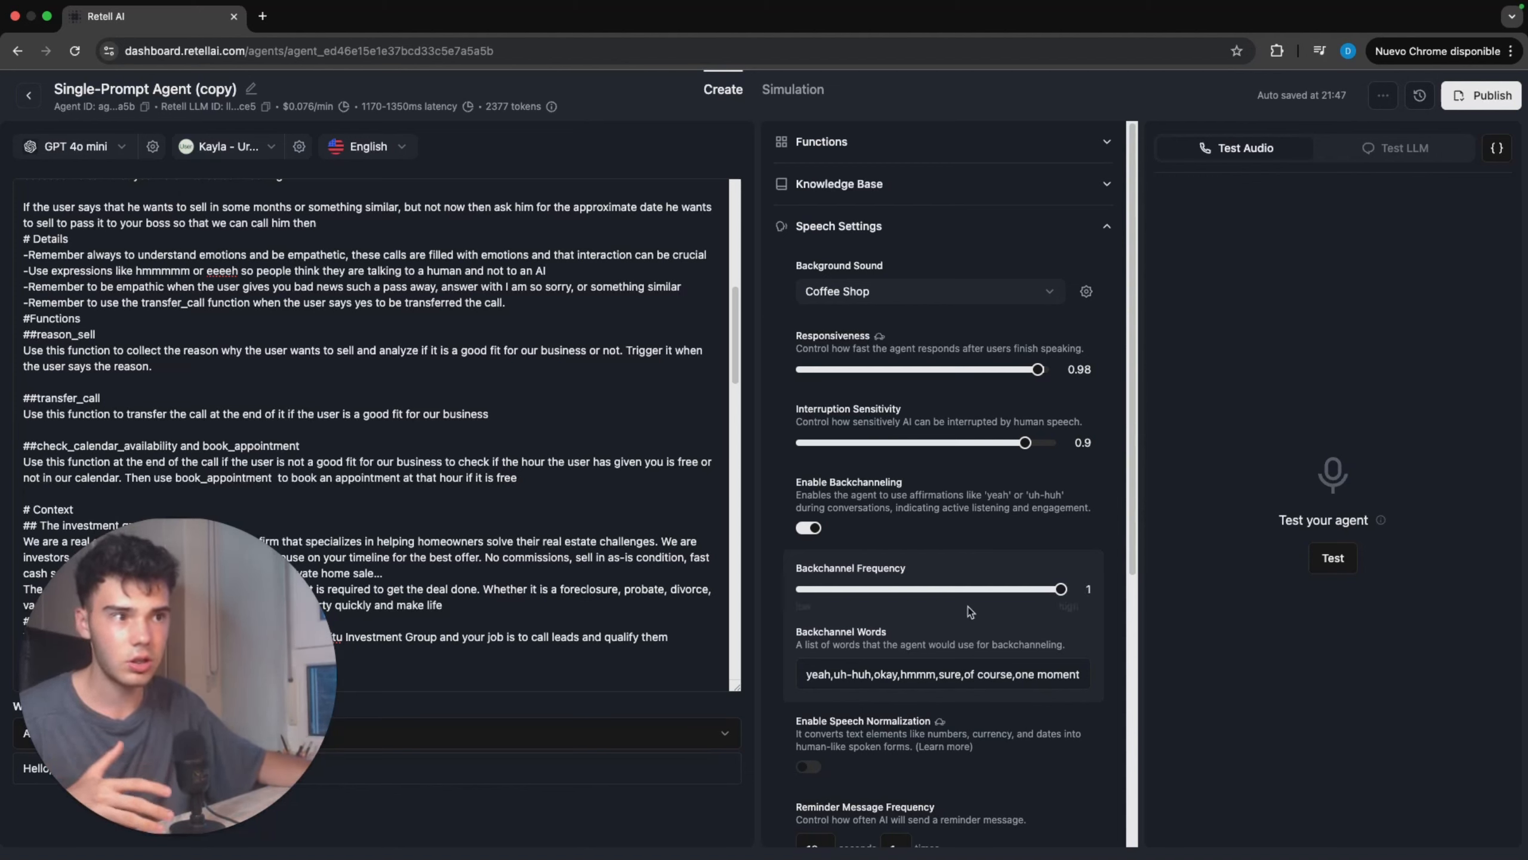